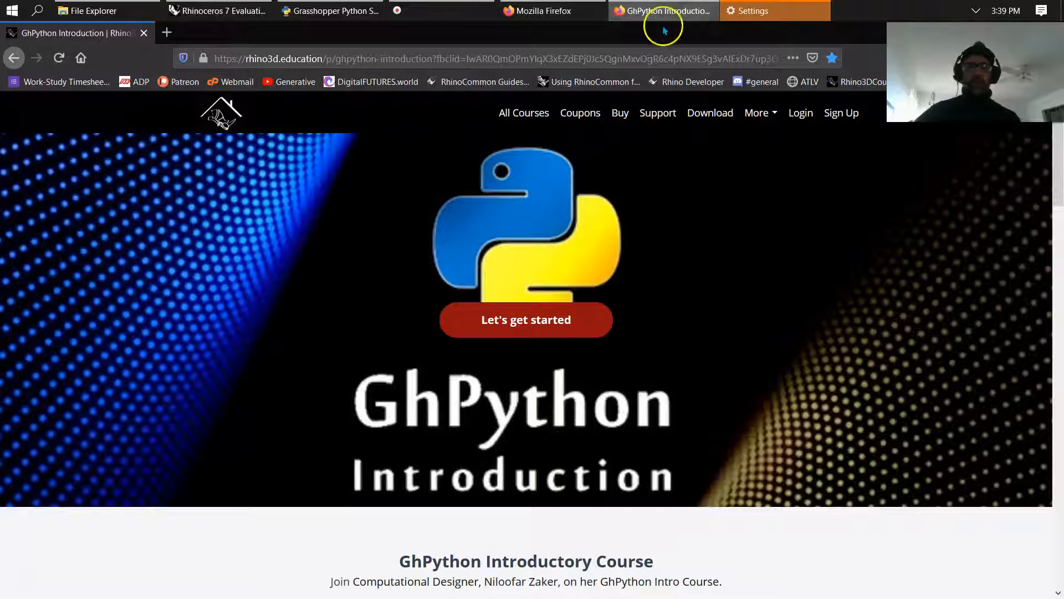
Step: Switch to Rhino and Grasshopper and examine the surface_007 script alongside its Surface_007 component in the NEW_008 POINTS group
left_click(186, 13)
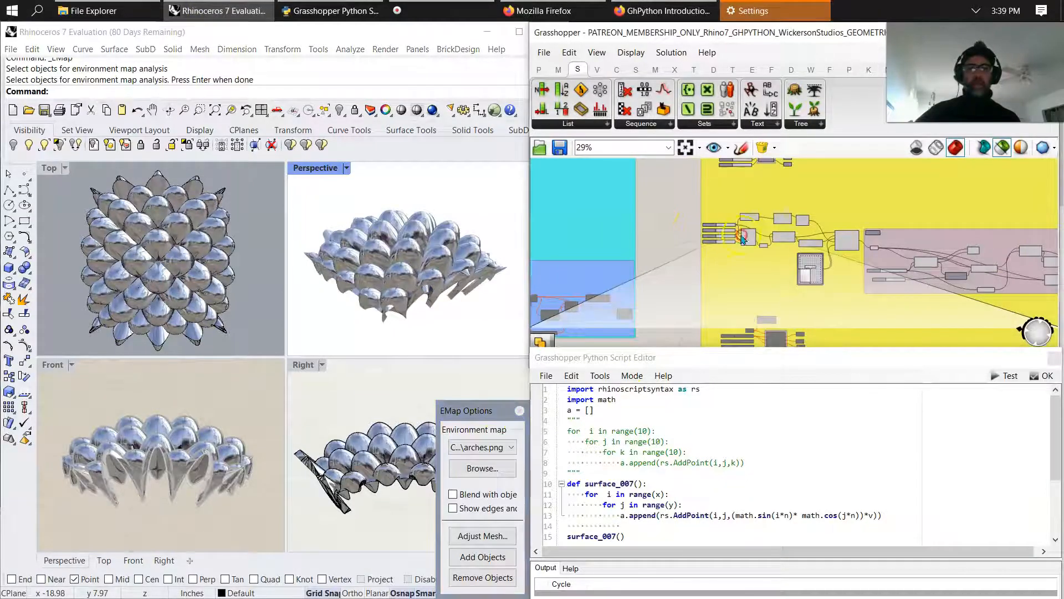
scroll(660, 214, "down", 3)
right_click_drag(661, 214, 882, 267)
scroll(882, 268, "down", 2)
right_click_drag(656, 297, 671, 247)
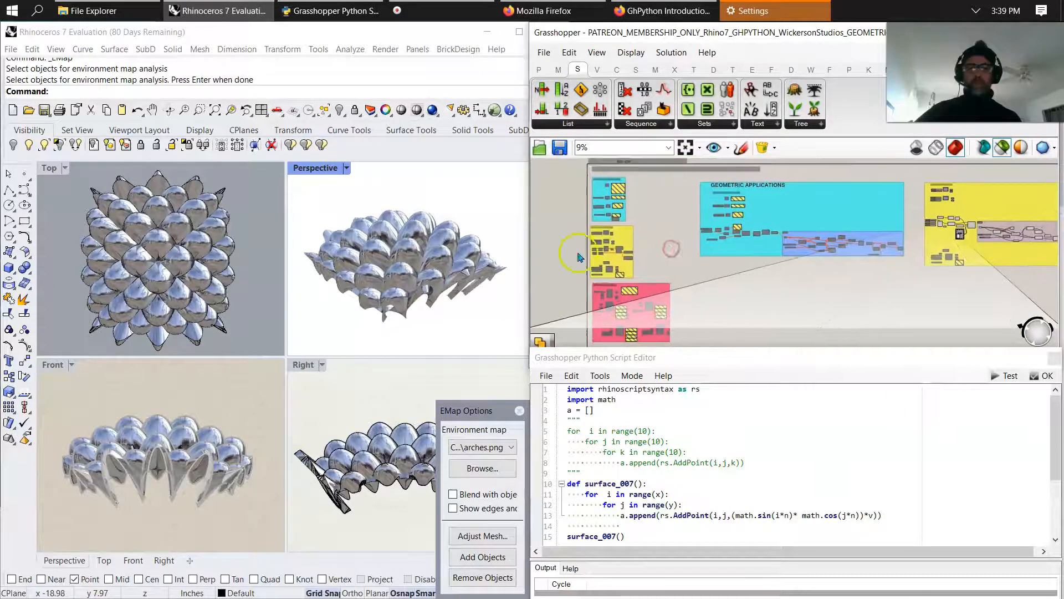
scroll(613, 254, "up", 5)
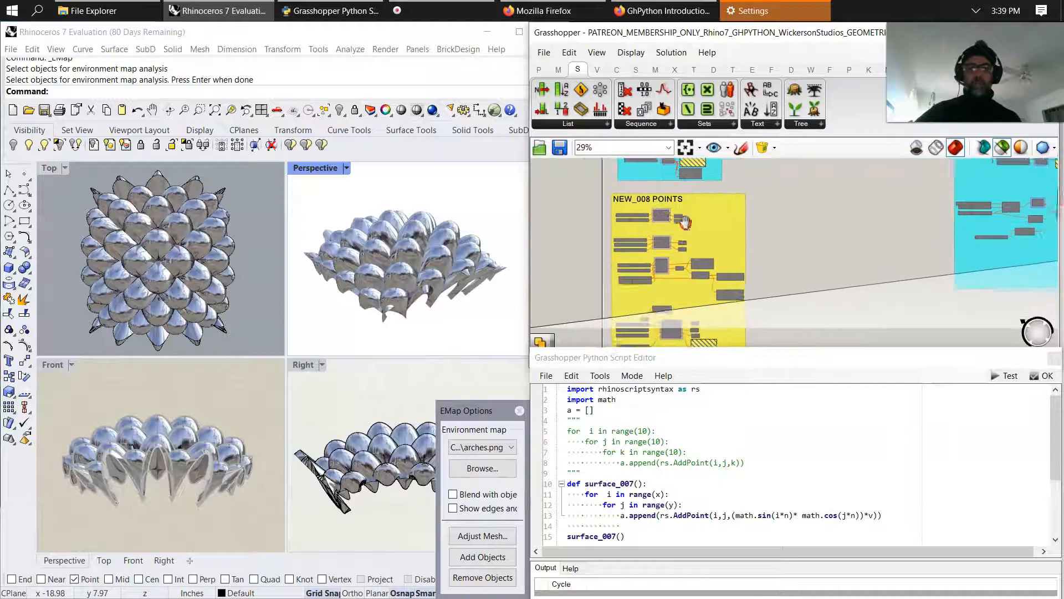
scroll(657, 249, "up", 2)
mouse_move(640, 188)
right_mouse_down()
mouse_move(665, 223)
mouse_move(646, 205)
right_mouse_up()
scroll(659, 293, "down", 3)
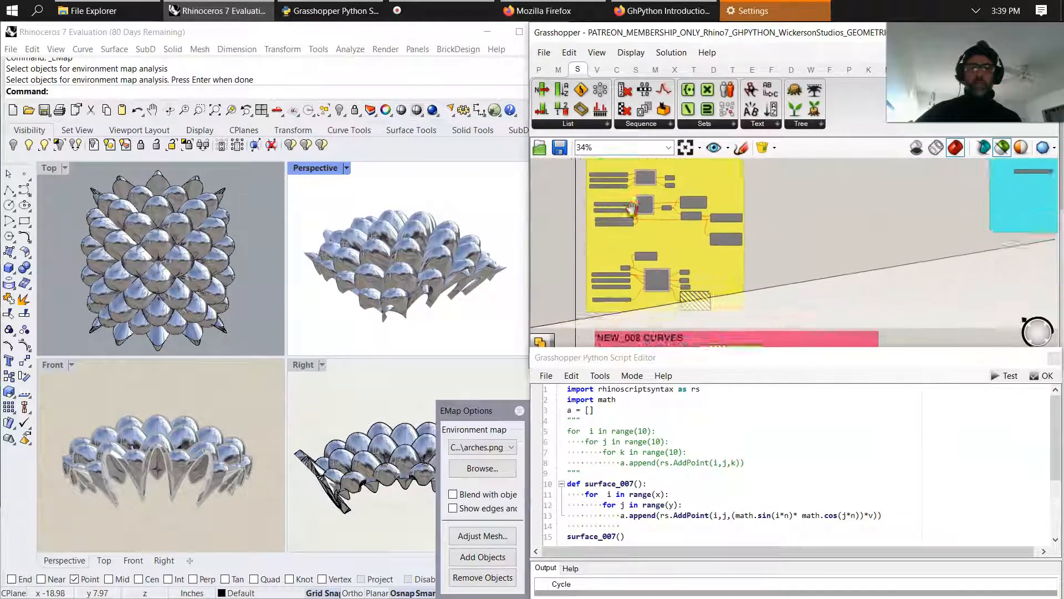
scroll(669, 222, "up", 4)
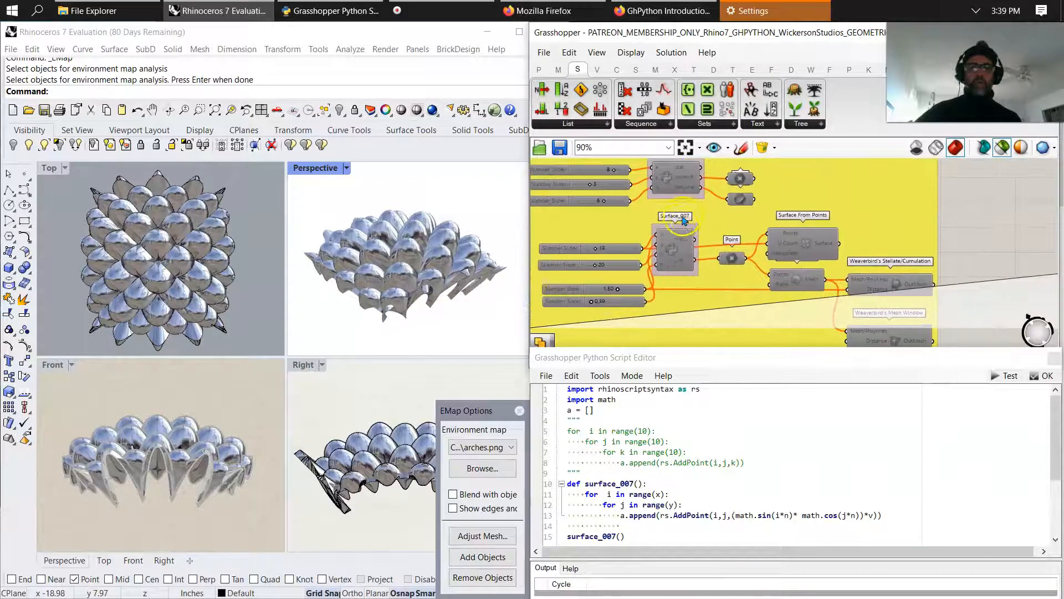
left_click(621, 478)
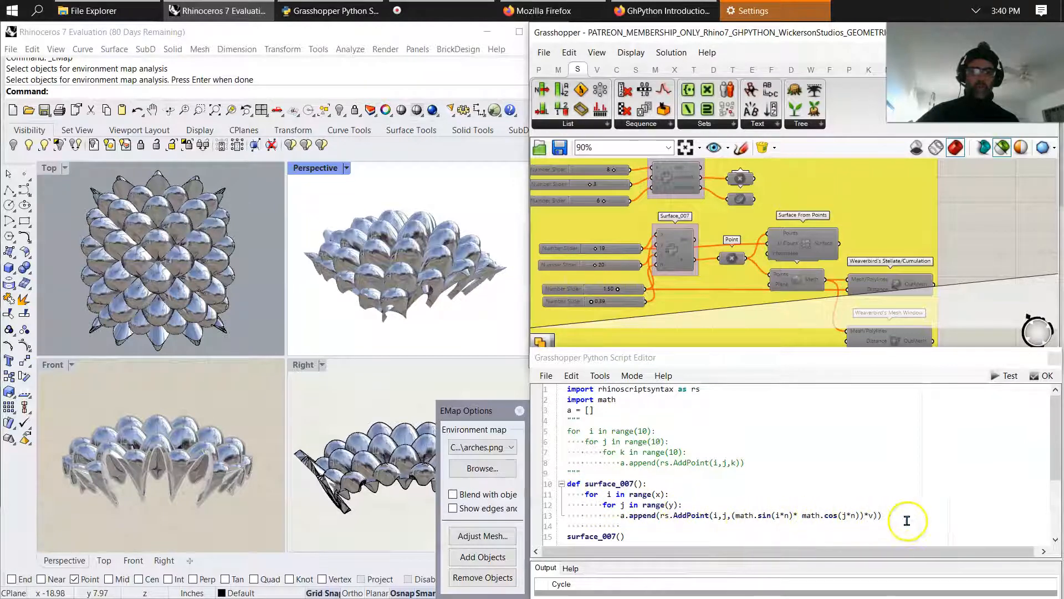
scroll(681, 276, "up", 5)
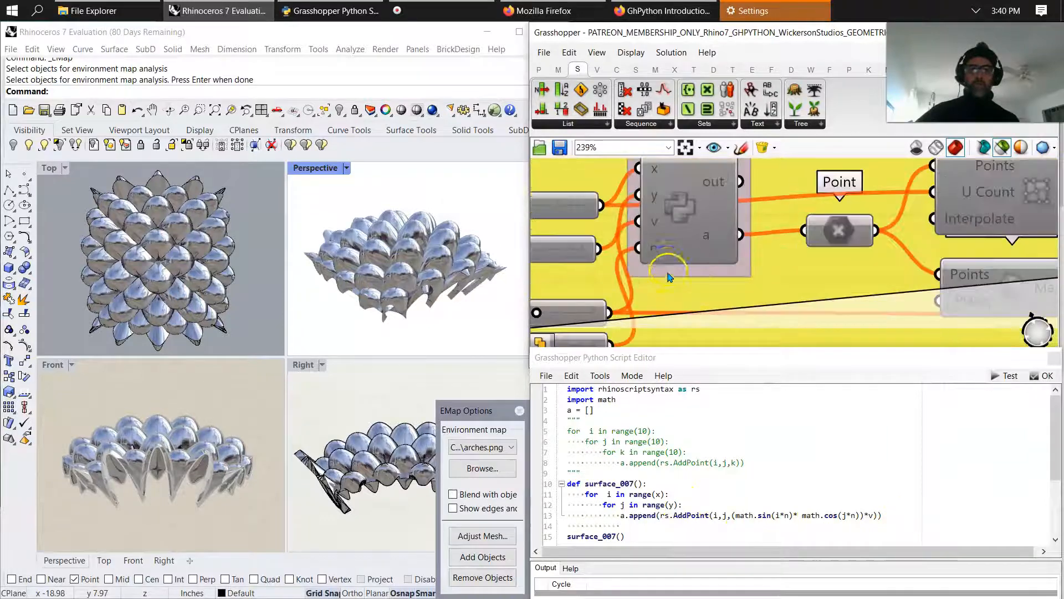
scroll(681, 474, "down", 3)
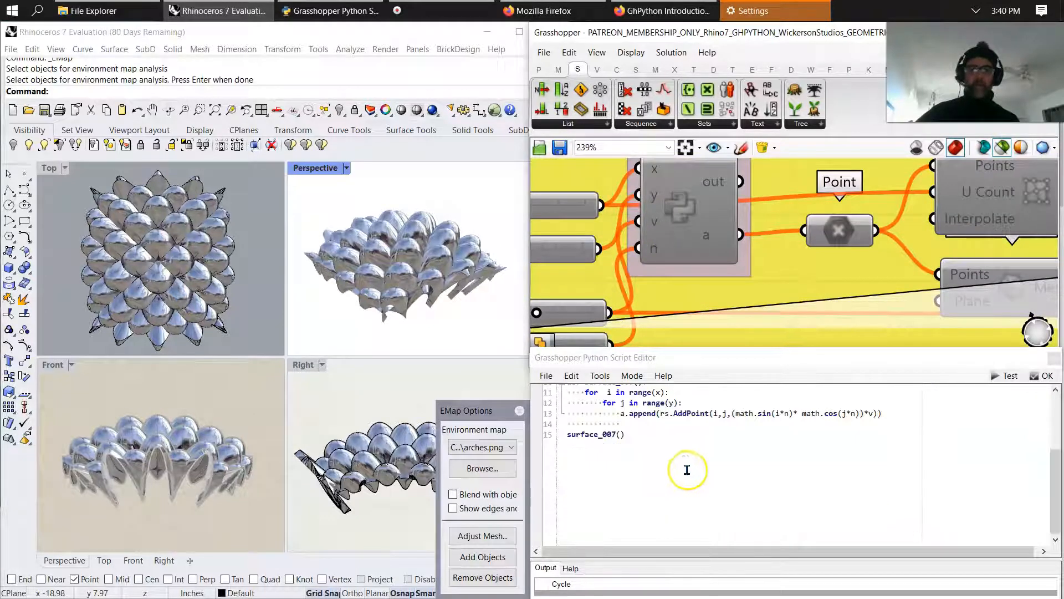
scroll(690, 261, "down", 6)
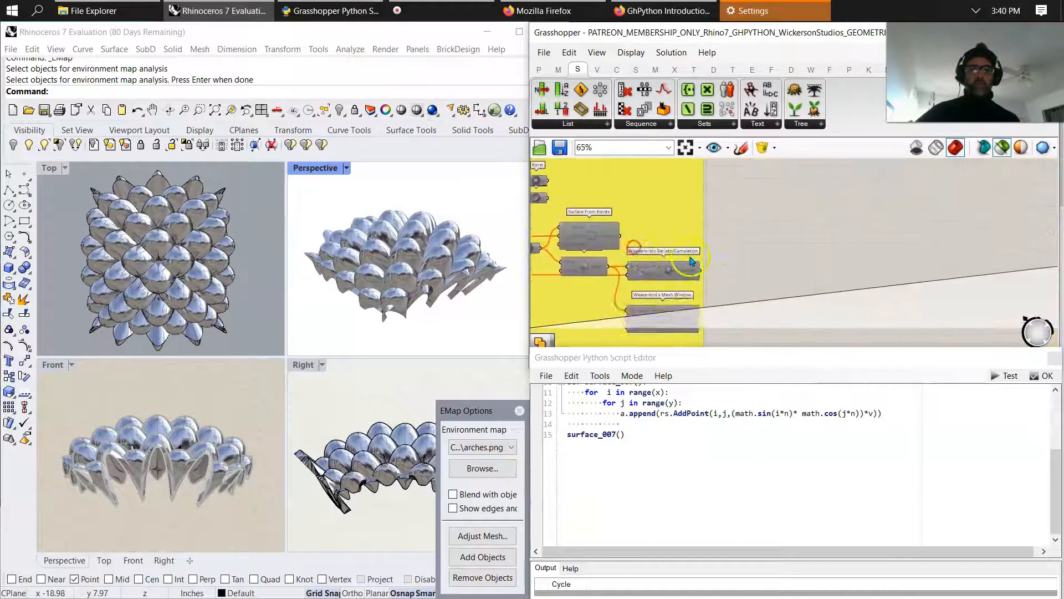
Step: Examine the component chain in the blue GEOMETRIC APPLICATIONS group on the Grasshopper canvas
scroll(748, 274, "down", 6)
right_click_drag(859, 261, 601, 281)
right_click_drag(666, 262, 612, 256)
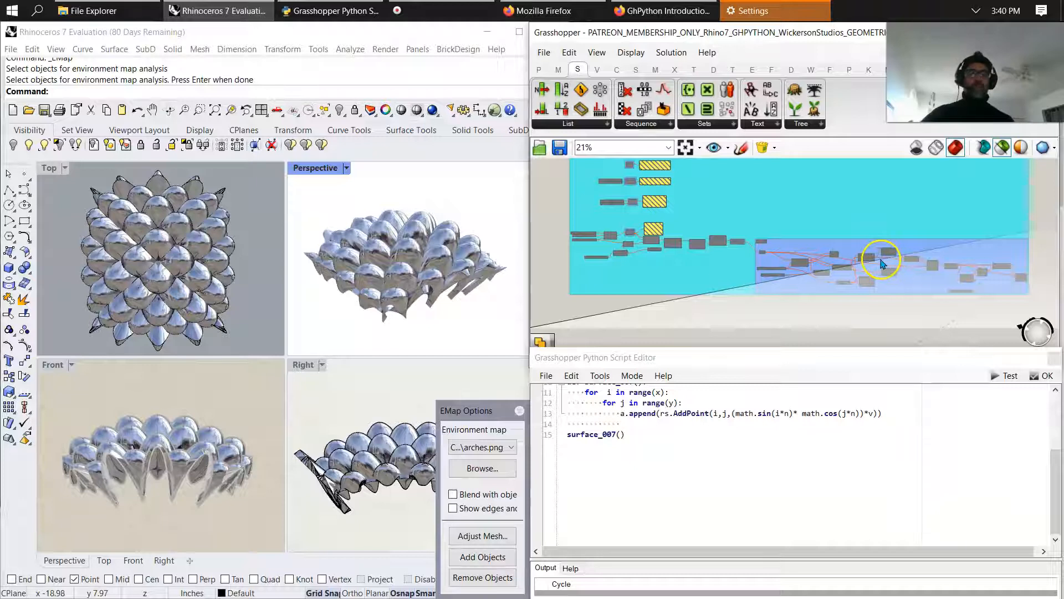
scroll(632, 253, "up", 4)
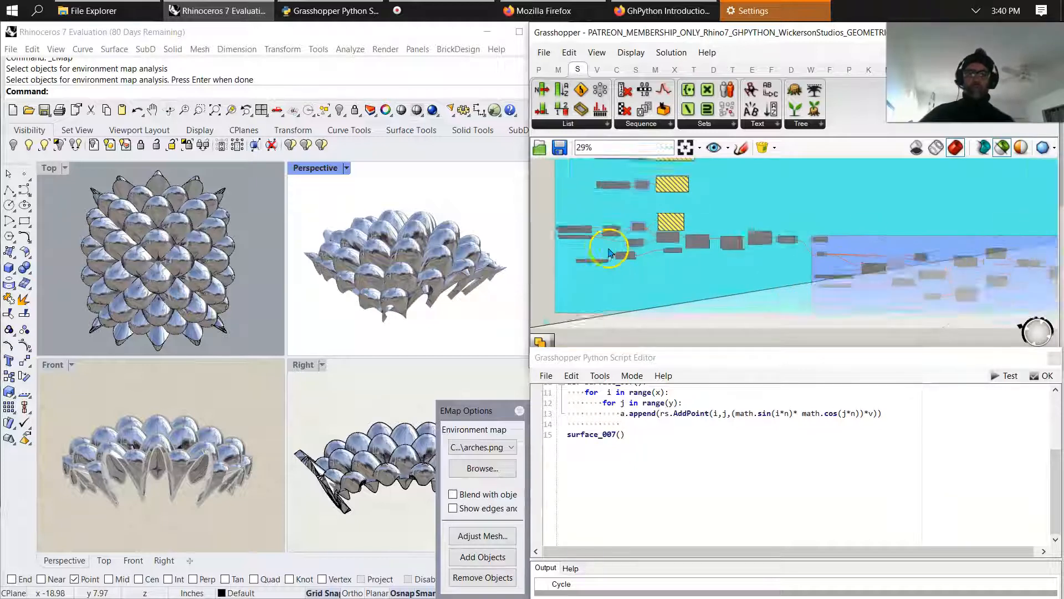
right_click_drag(676, 284, 738, 282)
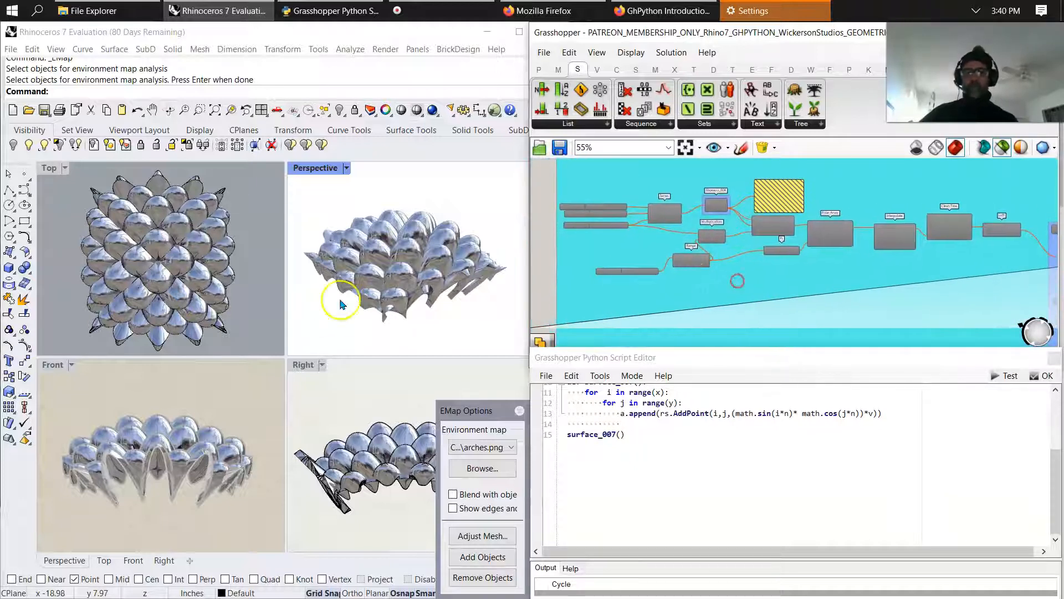
Step: Inspect the reflective model in the Perspective view and close the EMap Options to end the environment map analysis
left_click_drag(494, 408, 493, 561)
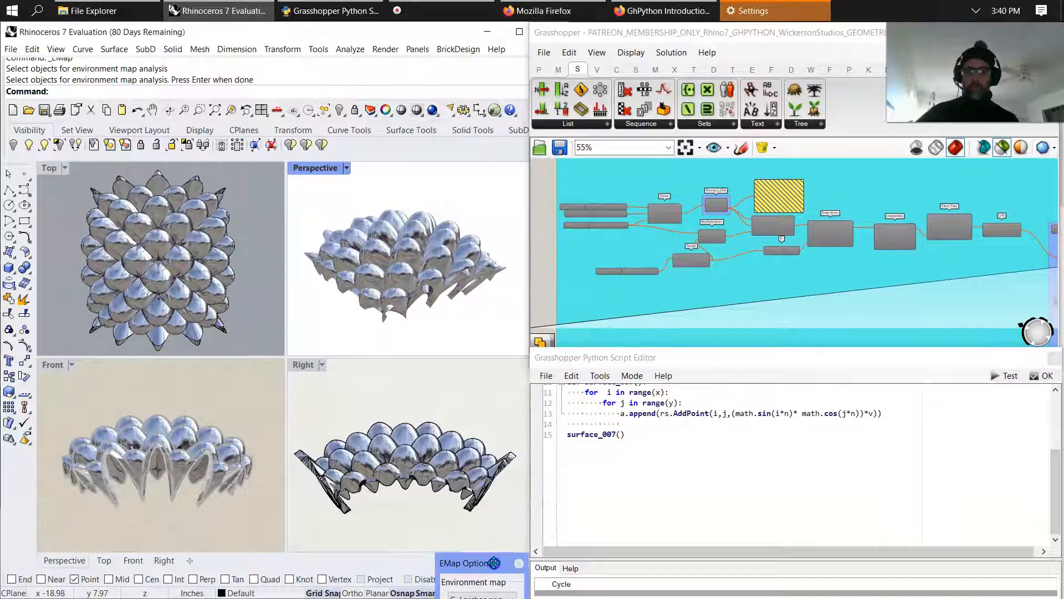
right_click_drag(337, 277, 363, 290)
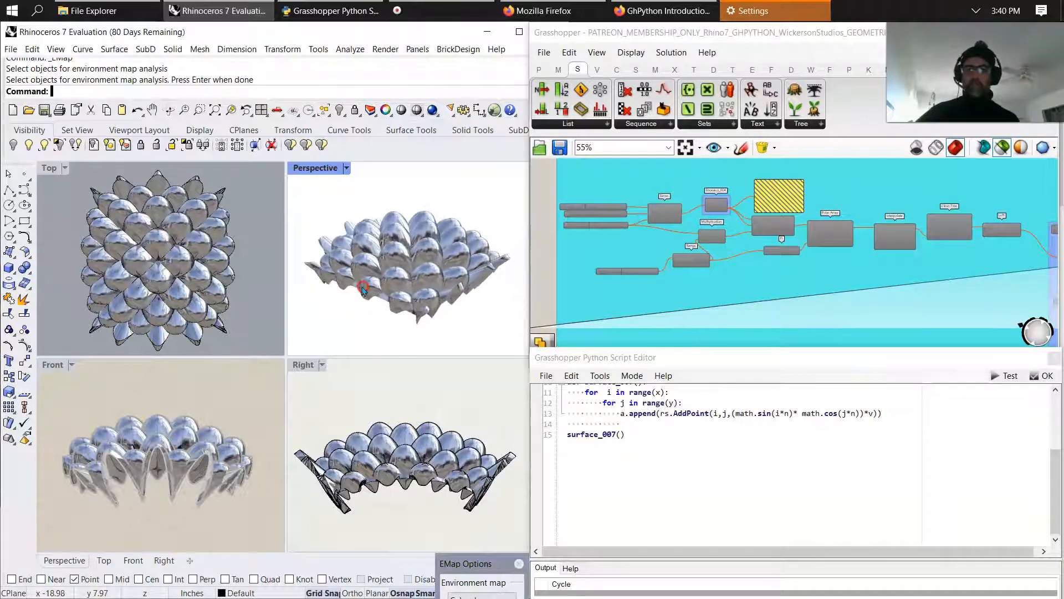
left_click(520, 564)
Step: Run a surface Curvature Analysis on the model, set the Curvature options aside and inspect it in the Perspective view
left_click(351, 49)
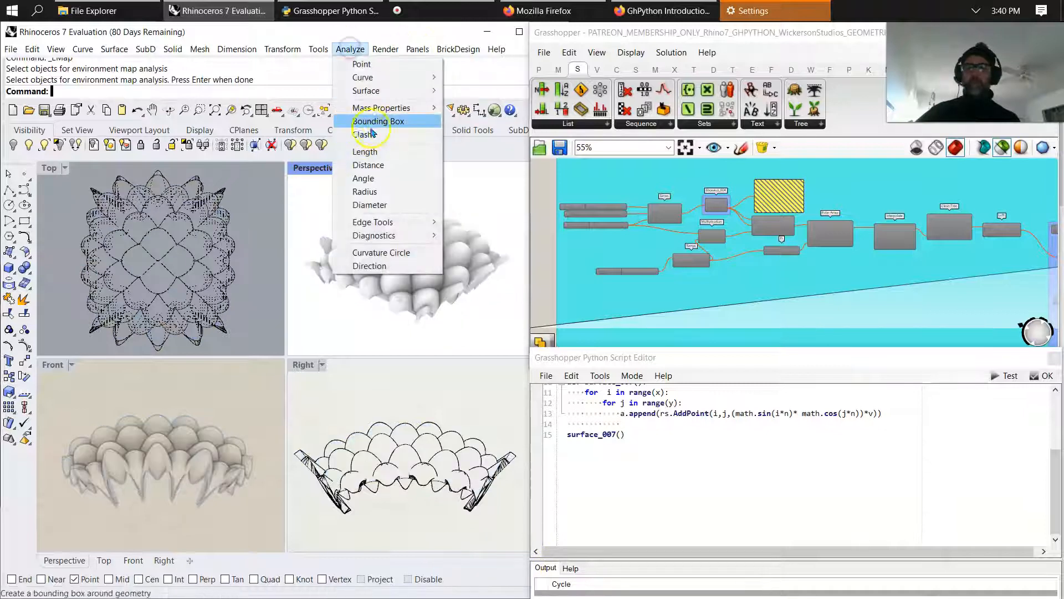
mouse_move(366, 90)
left_click(478, 91)
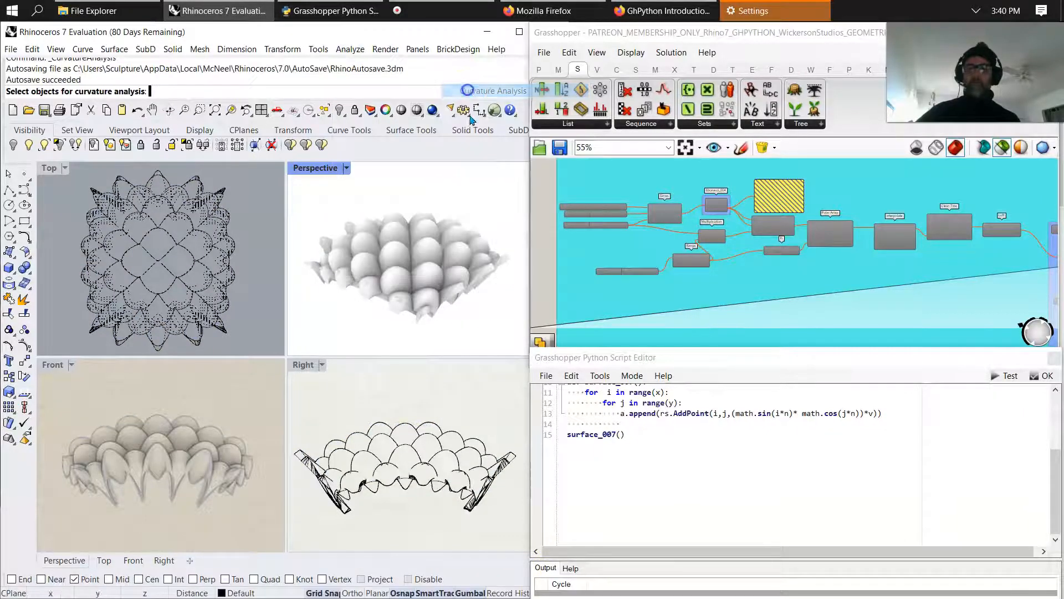
left_click(419, 255)
key("Return")
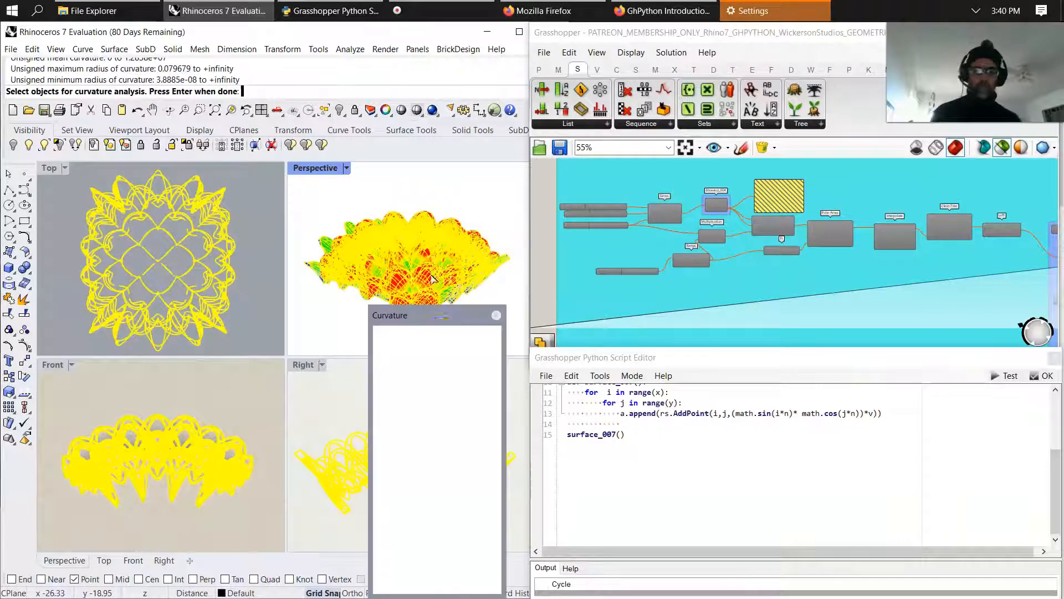
left_click_drag(469, 294, 489, 567)
right_click_drag(466, 316, 452, 228)
right_click_drag(444, 330, 423, 314)
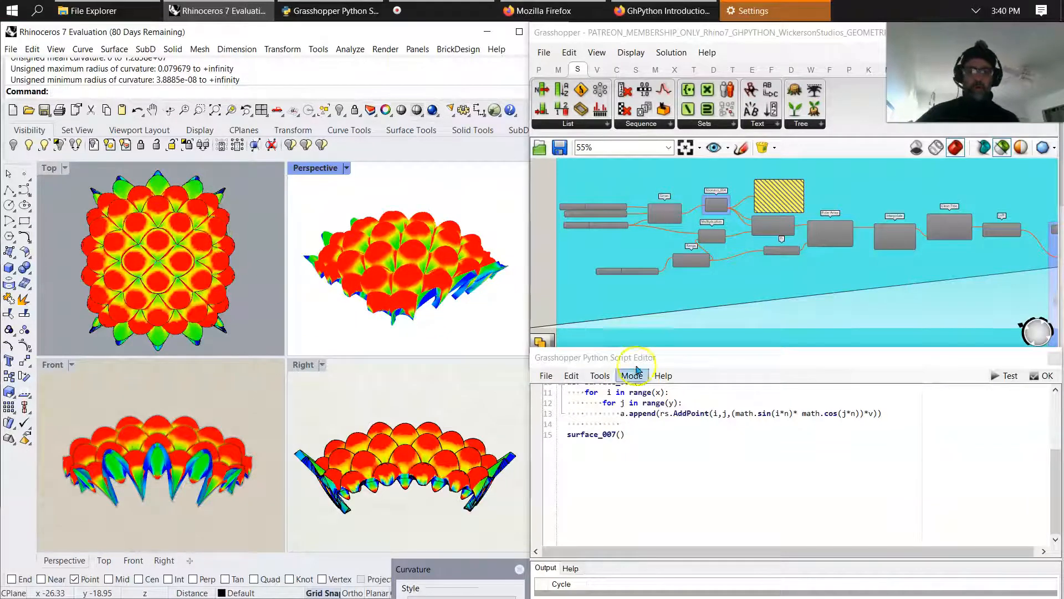
Step: Review the surface_007 script from its start and examine the NEW_008 FUNCTIONS group on the canvas
scroll(675, 438, "up", 4)
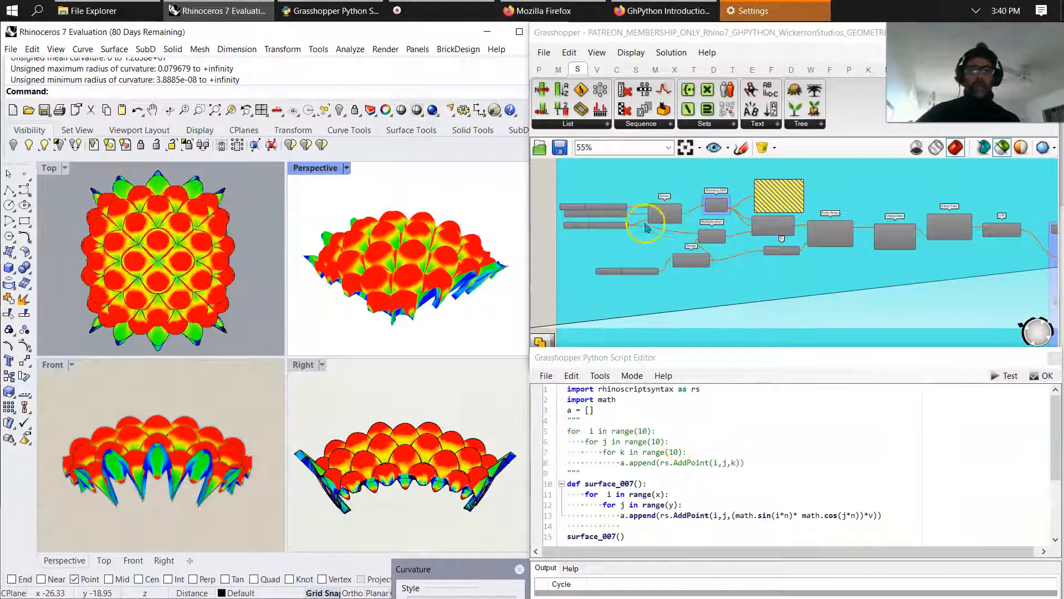
scroll(646, 227, "down", 6)
right_click_drag(858, 263, 605, 250)
right_click_drag(926, 268, 875, 311)
right_click_drag(583, 267, 1025, 304)
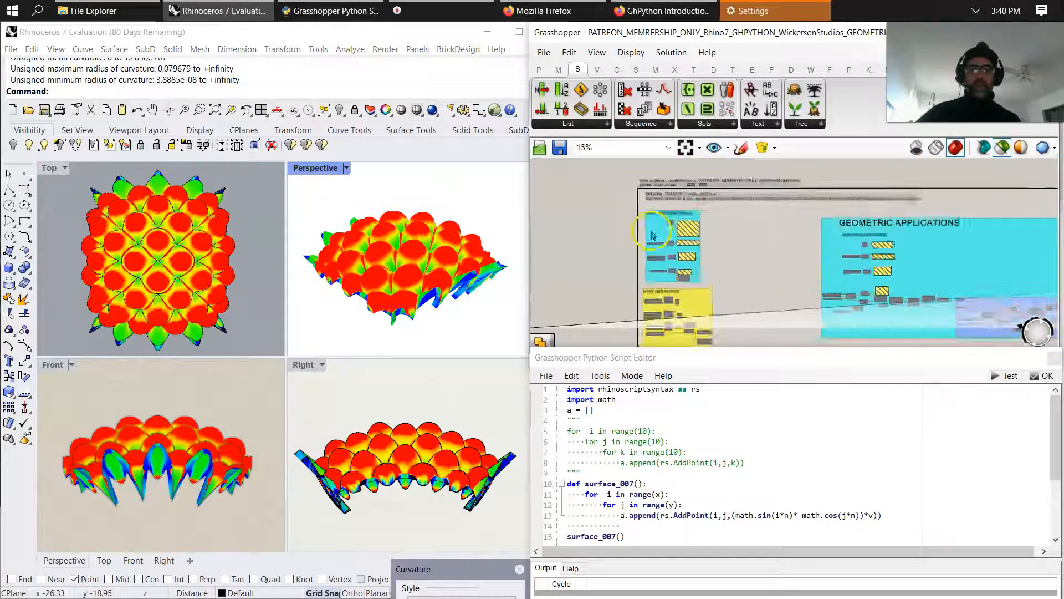
scroll(674, 229, "up", 4)
scroll(673, 248, "down", 4)
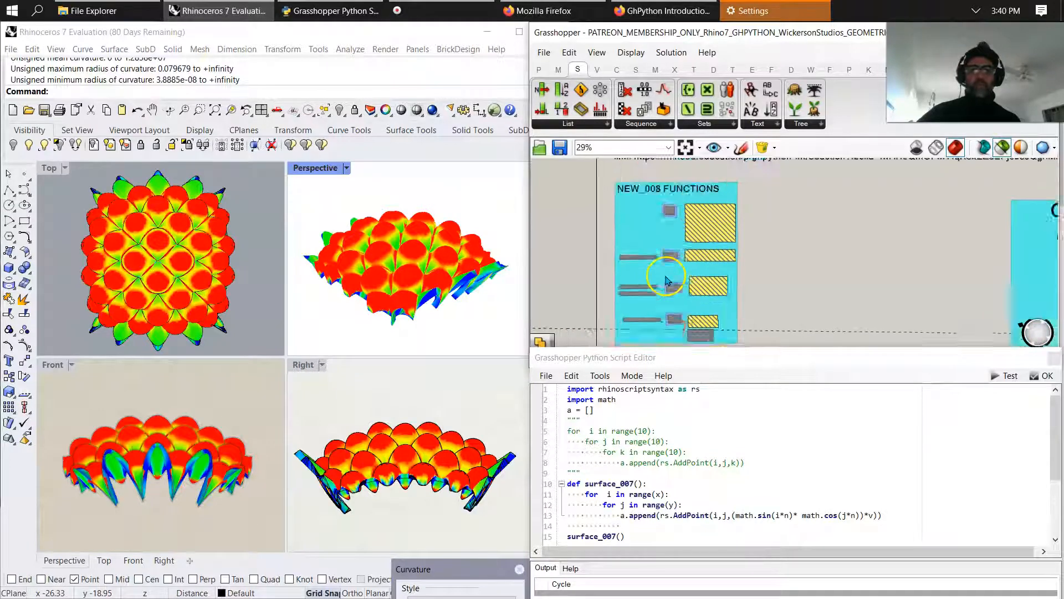
Step: Examine the yellow points group beyond GEOMETRIC APPLICATIONS, including its lower script component and the chain feeding the purple subgroup
right_click_drag(811, 325, 676, 249)
right_click_drag(922, 225, 698, 220)
right_click_drag(974, 223, 798, 239)
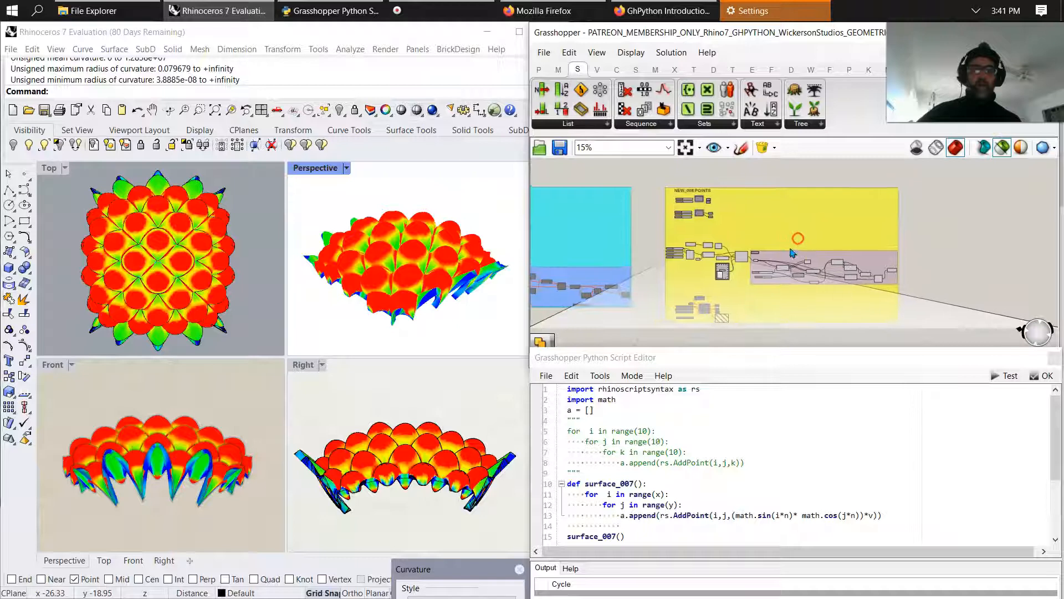
scroll(796, 267, "up", 2)
right_click_drag(697, 322, 794, 266)
scroll(750, 269, "up", 4)
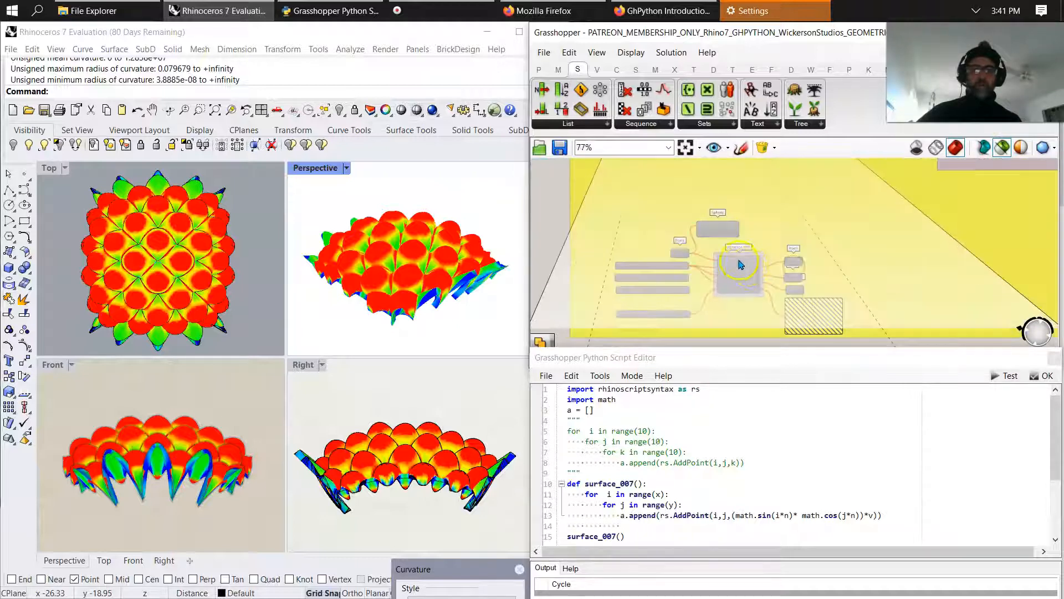
scroll(743, 261, "down", 5)
right_click_drag(798, 245, 757, 305)
scroll(749, 291, "up", 2)
scroll(756, 311, "up", 1)
scroll(755, 303, "down", 1)
Step: Delete all the baked geometry from the Rhino model
left_click_drag(469, 304, 394, 349)
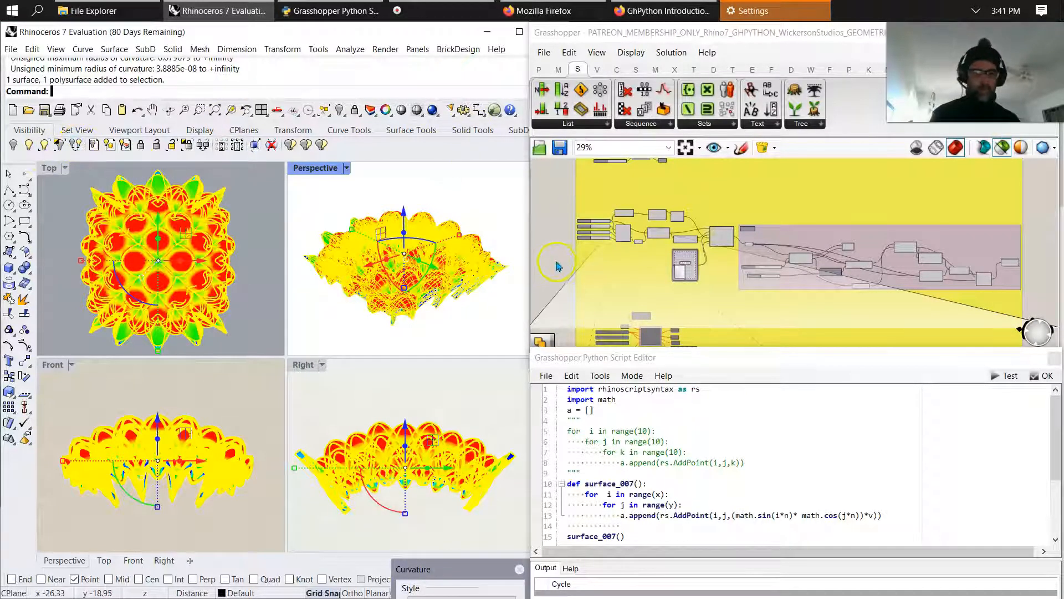
key("Delete")
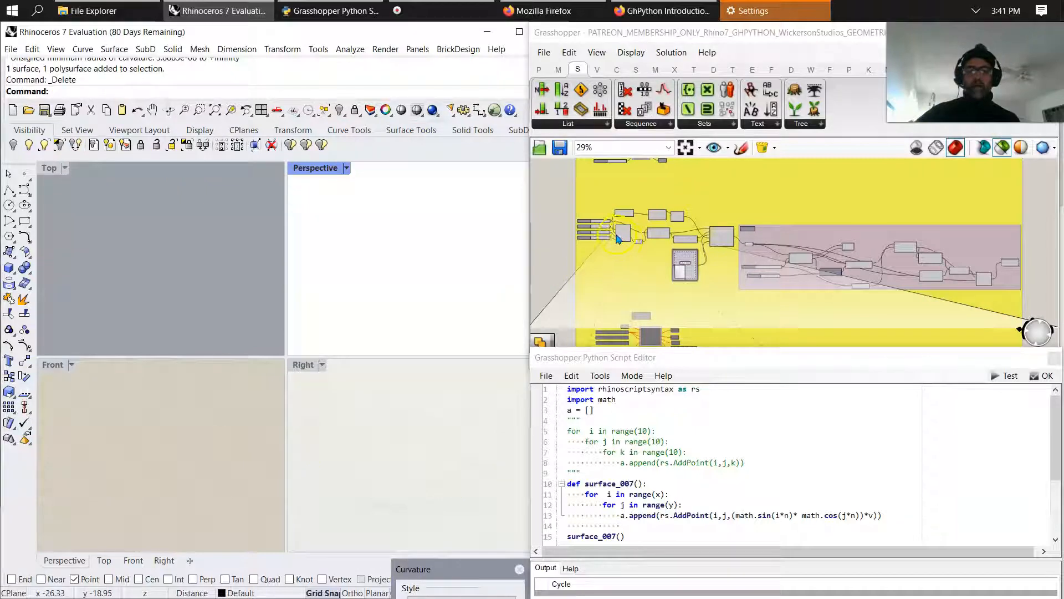
Step: Remove the code input parameter from the GhPython Script component in the yellow points group and test the script
scroll(624, 238, "up", 5)
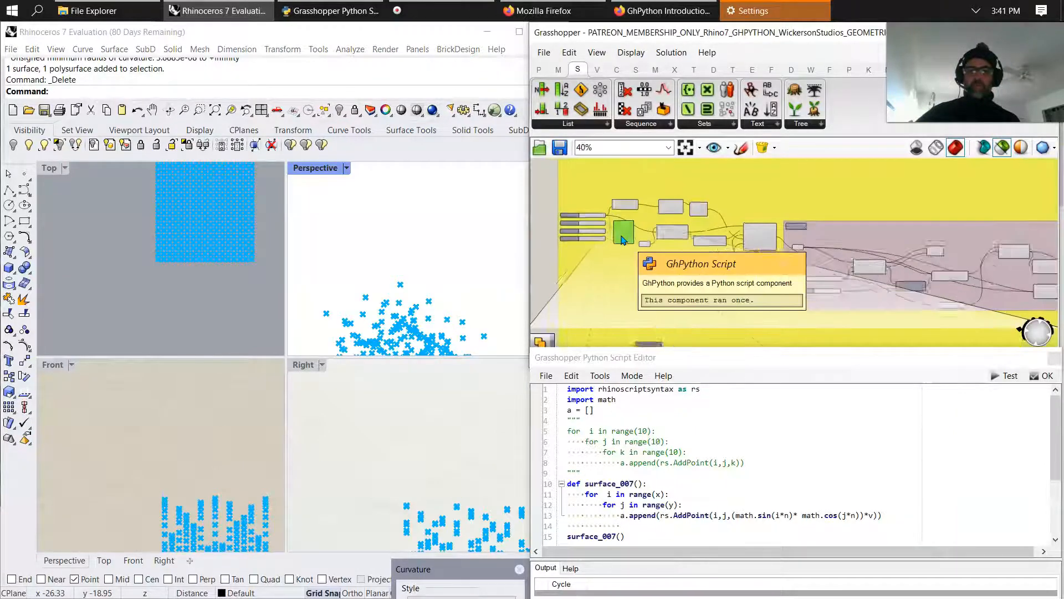
scroll(624, 240, "up", 4)
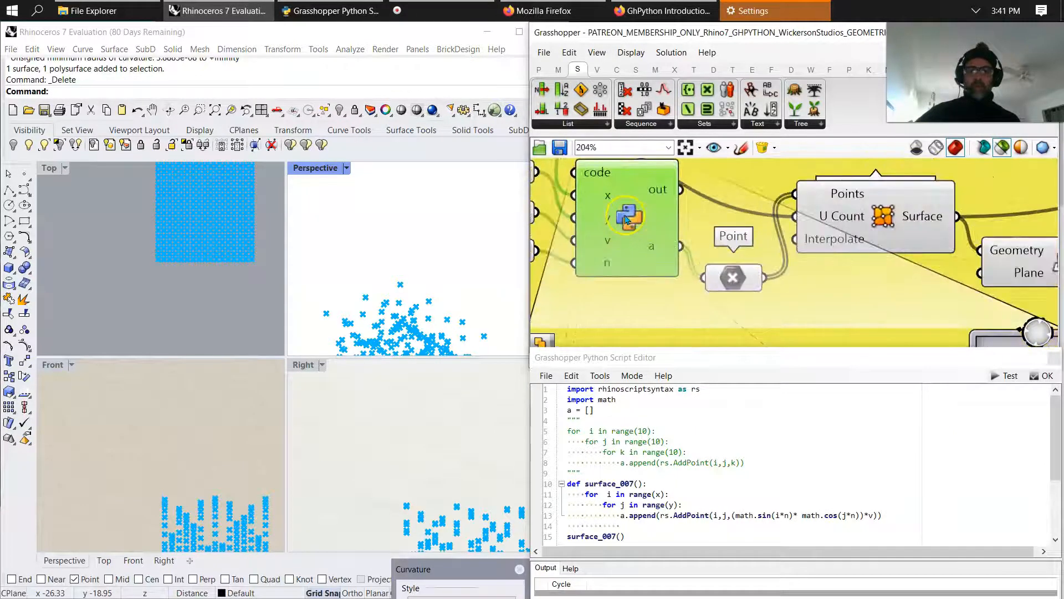
right_click_drag(611, 301, 684, 323)
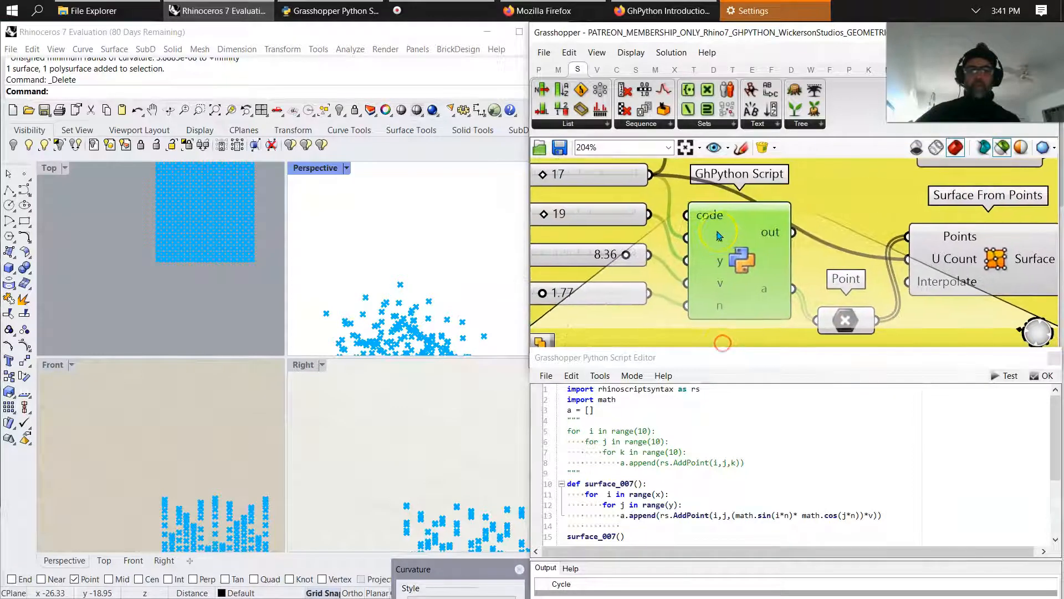
scroll(732, 208, "up", 4)
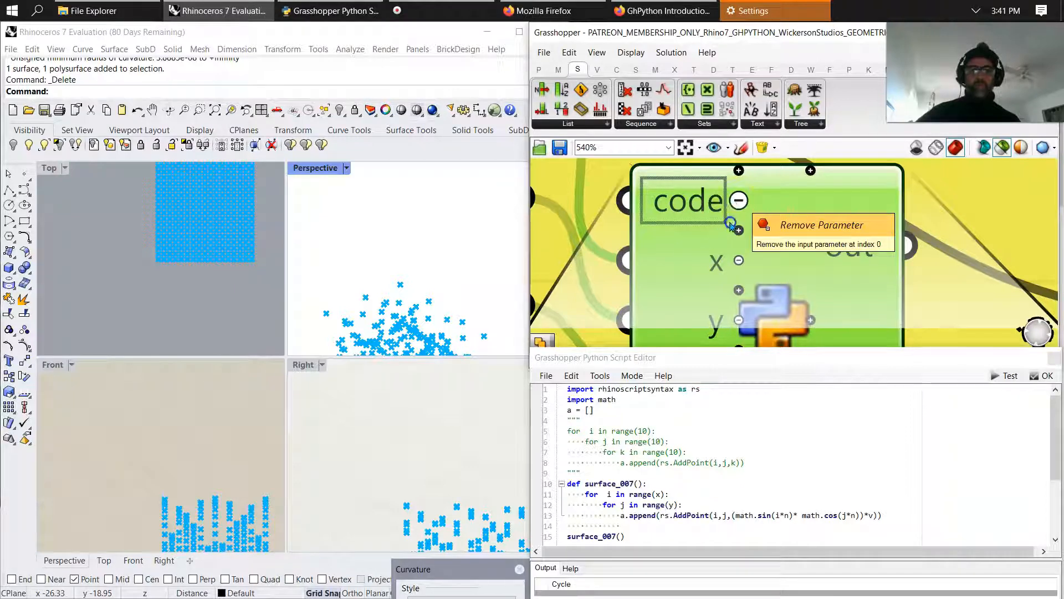
left_click(738, 203)
scroll(722, 244, "down", 5)
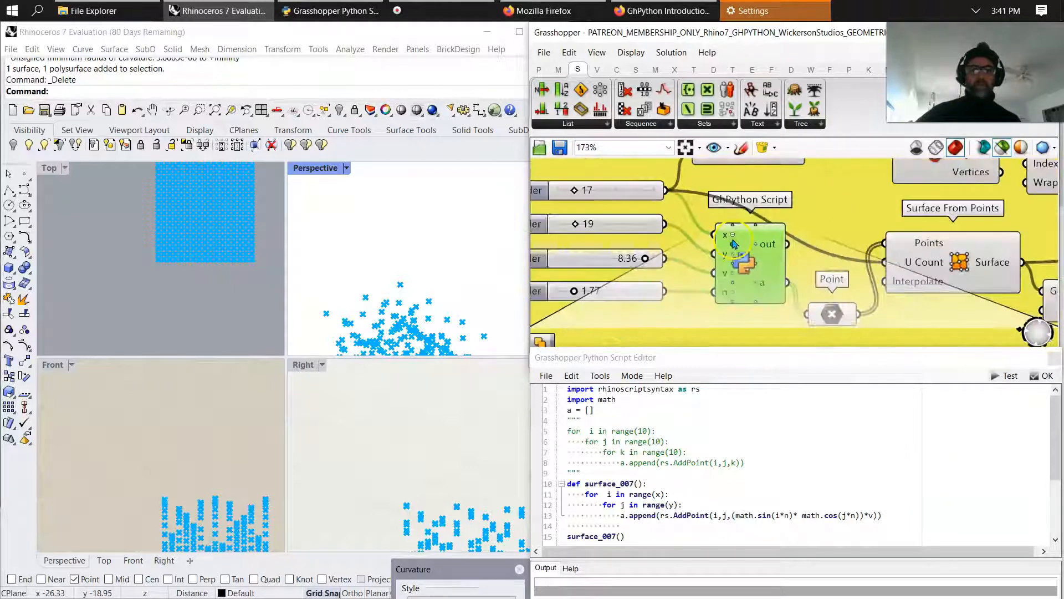
left_click(1004, 375)
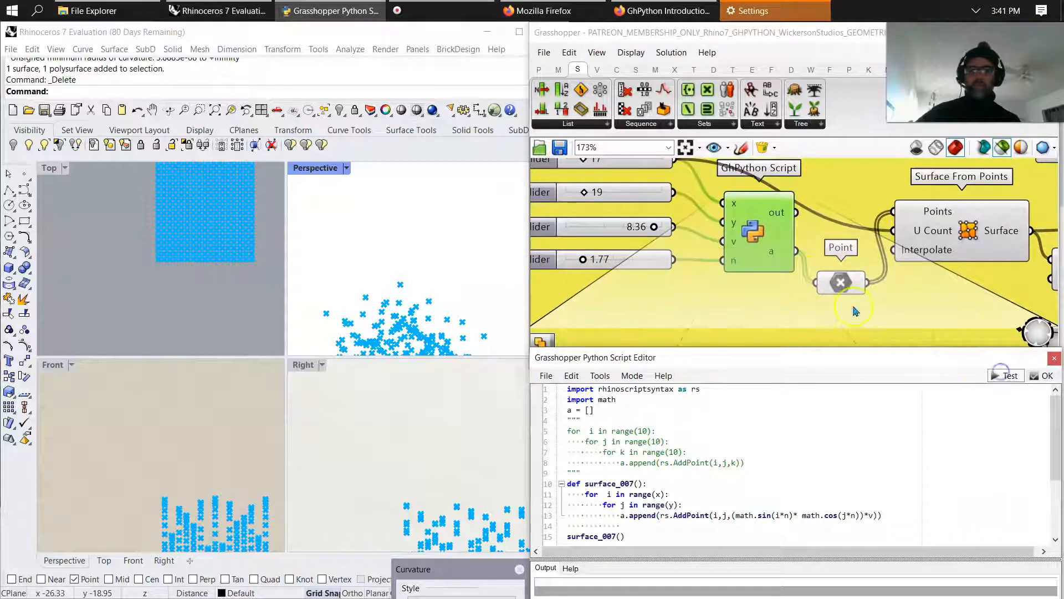
Step: Select the last component of the purple subgroup and inspect its geometry preview in the Perspective view
scroll(800, 266, "down", 7)
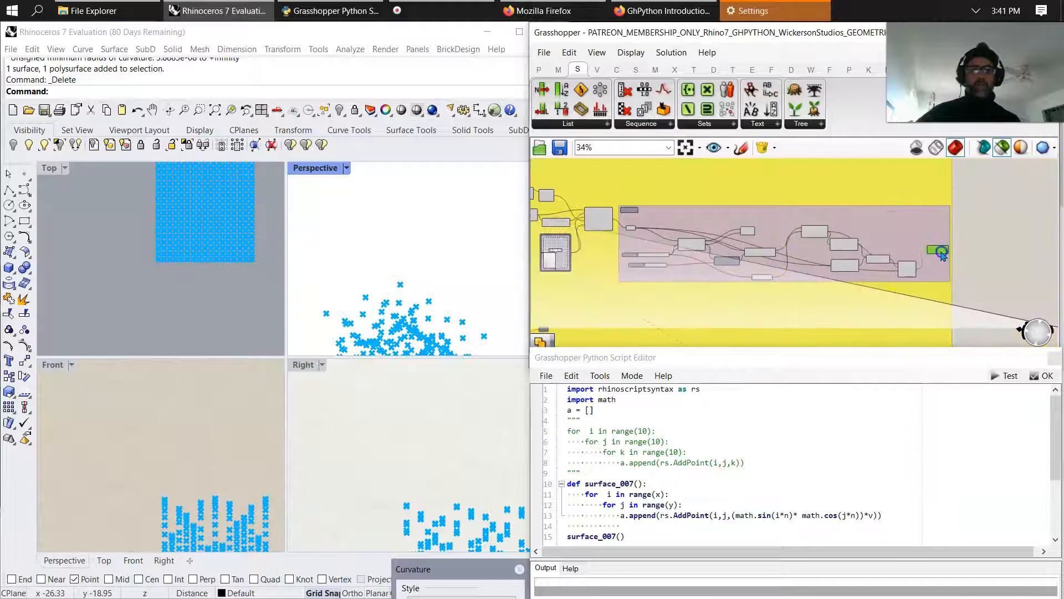
right_click_drag(302, 305, 401, 300)
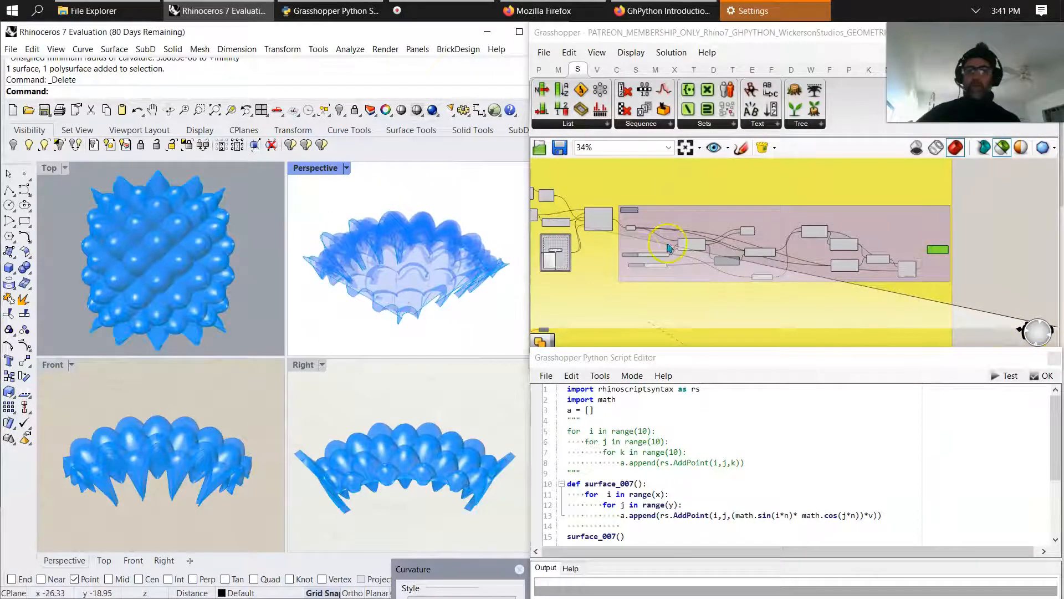
Step: Select the GhPython Script component feeding Surface From Points and inspect its point preview in the Perspective view
scroll(683, 239, "up", 8)
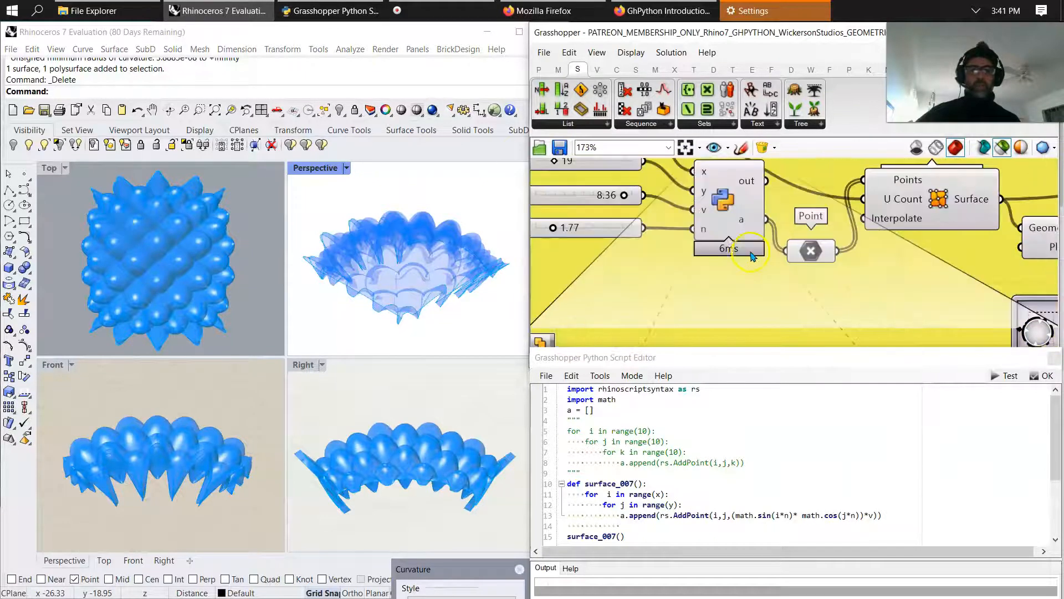
left_click(727, 211)
right_click_drag(407, 302, 430, 304)
scroll(426, 317, "up", 5)
scroll(422, 322, "down", 4)
right_click_drag(712, 294, 673, 331)
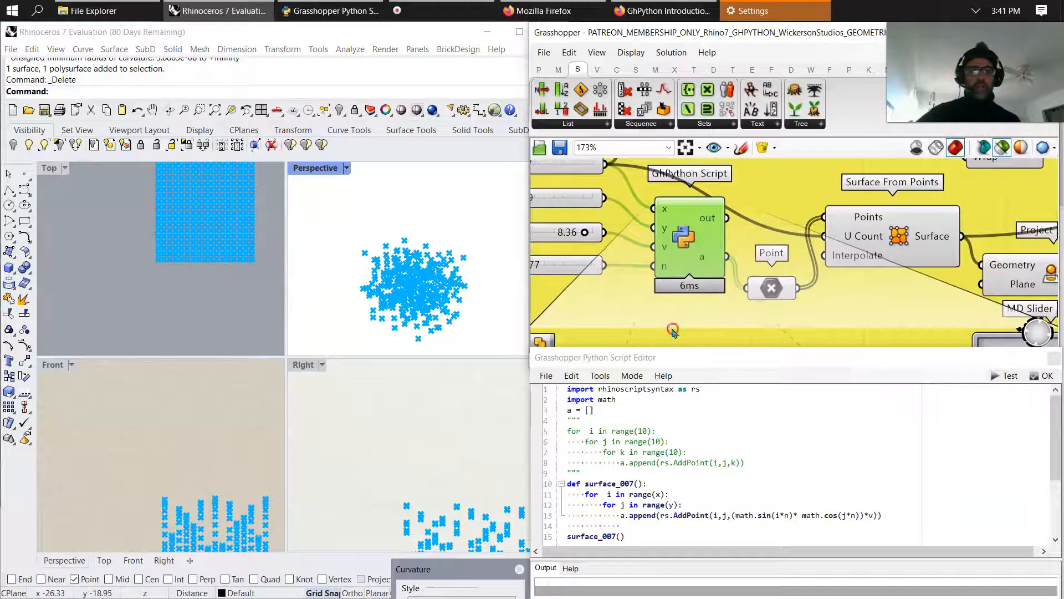
Step: Select the Surface From Points component and inspect its wavy surface preview in the Top, Perspective, Front and Right views
left_click(761, 294)
left_click(897, 253)
mouse_move(427, 311)
right_mouse_down()
mouse_move(434, 333)
mouse_move(416, 294)
right_mouse_up()
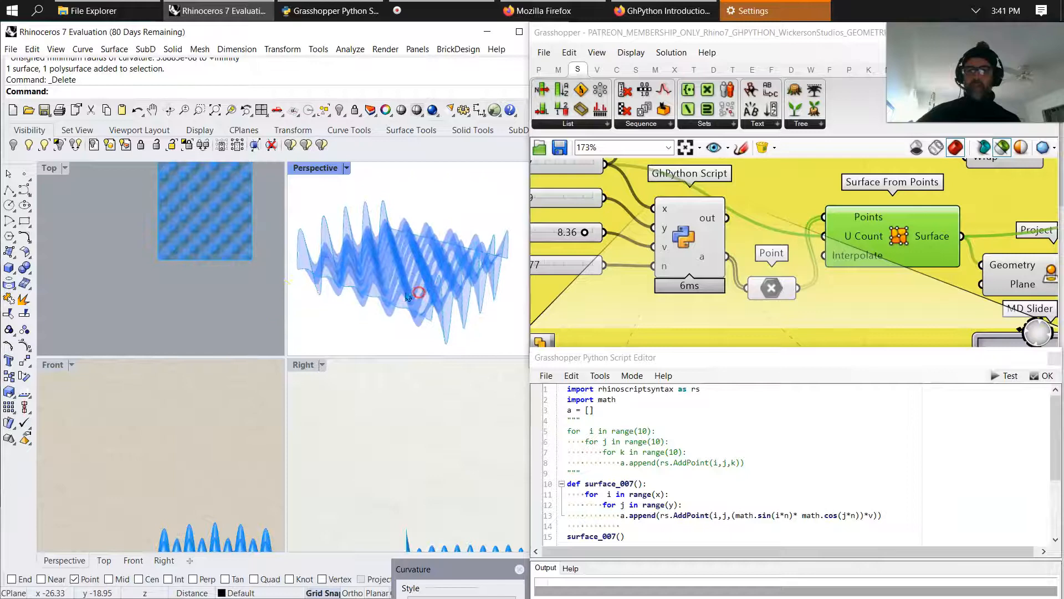
left_click(219, 111)
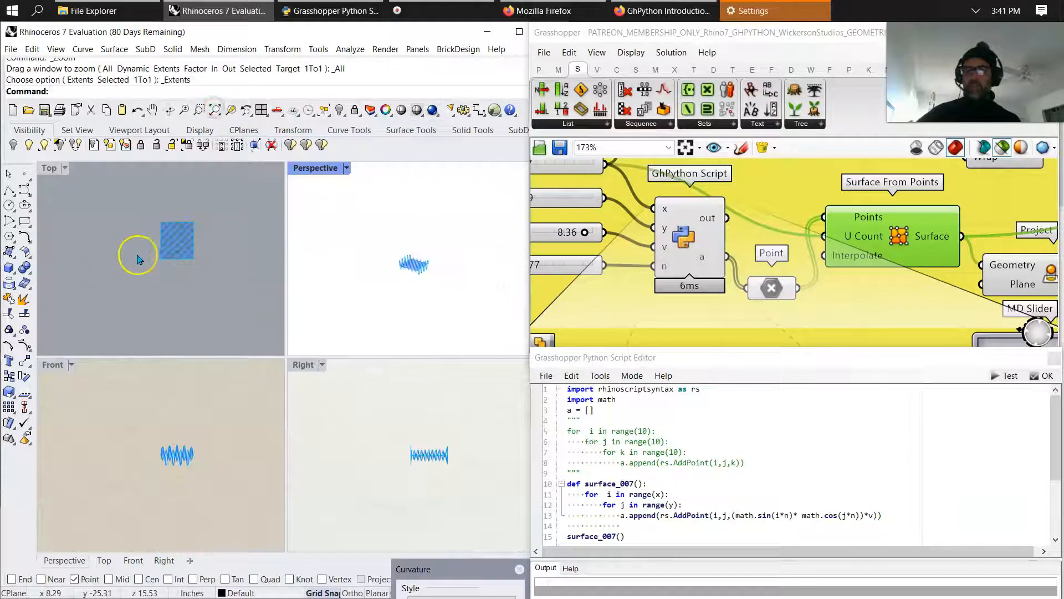
scroll(166, 243, "up", 5)
mouse_move(153, 235)
right_mouse_down()
mouse_move(165, 271)
mouse_move(156, 277)
right_mouse_up()
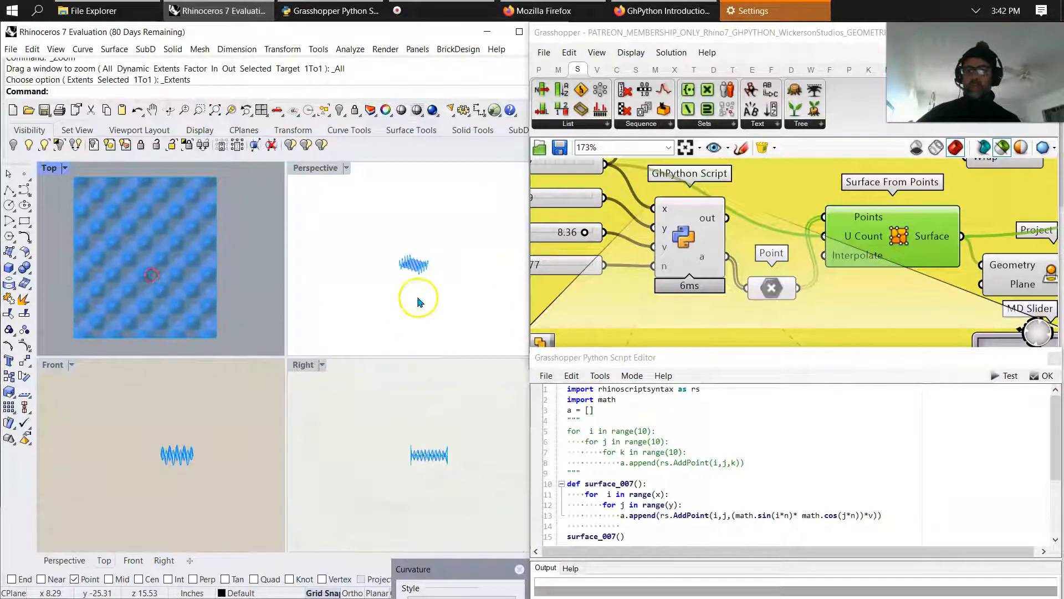
scroll(423, 271, "up", 12)
right_click_drag(377, 265, 319, 315)
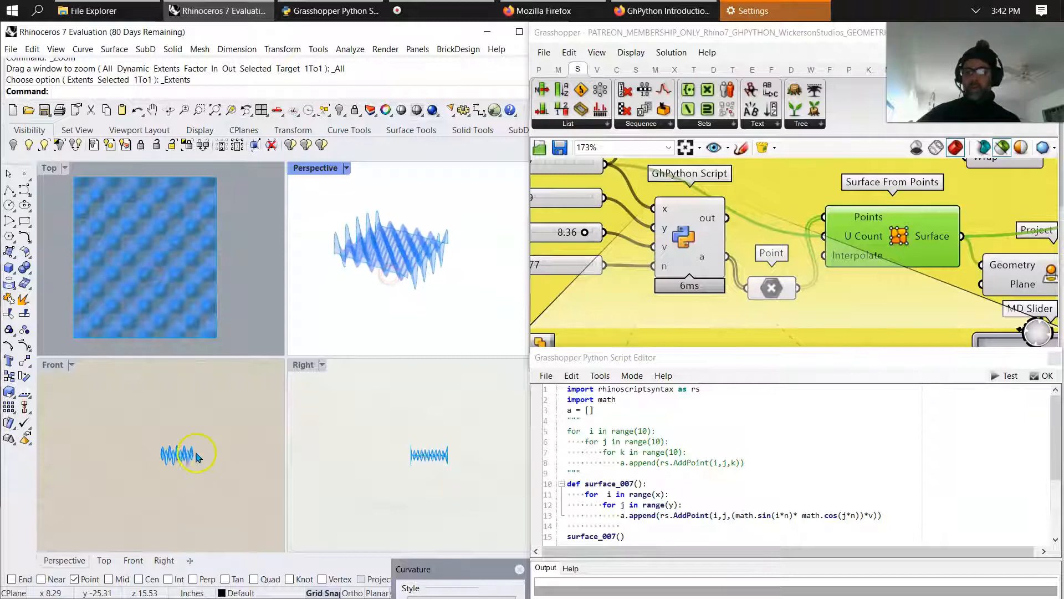
scroll(158, 458, "up", 6)
scroll(457, 477, "up", 8)
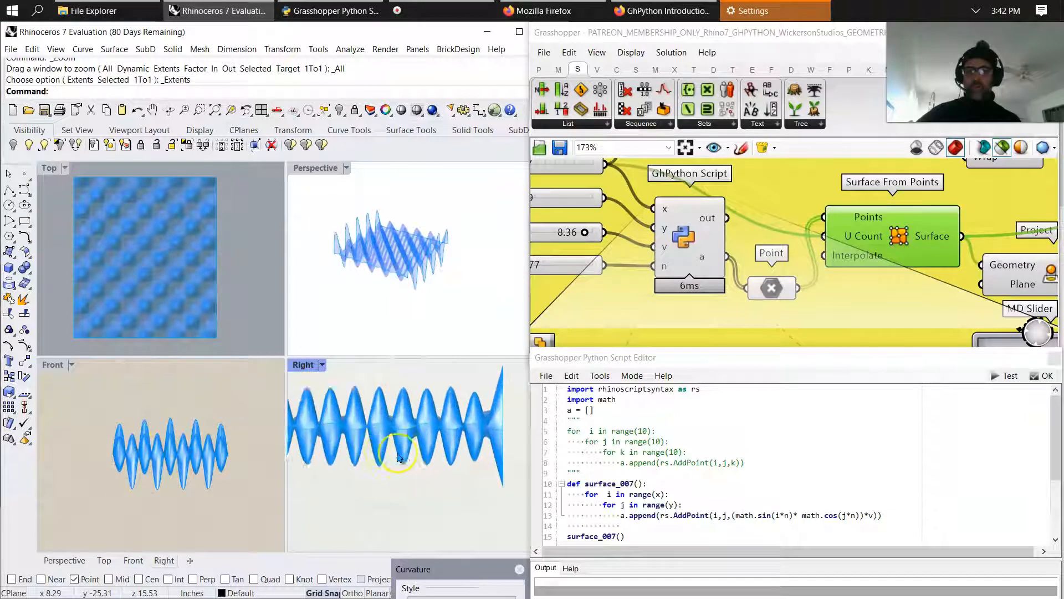
Step: Select the Sphere component above the GhPython Script and inspect its preview in the Perspective view
right_click_drag(621, 294, 797, 332)
right_click_drag(794, 276, 563, 322)
left_click(646, 212)
left_click(365, 292)
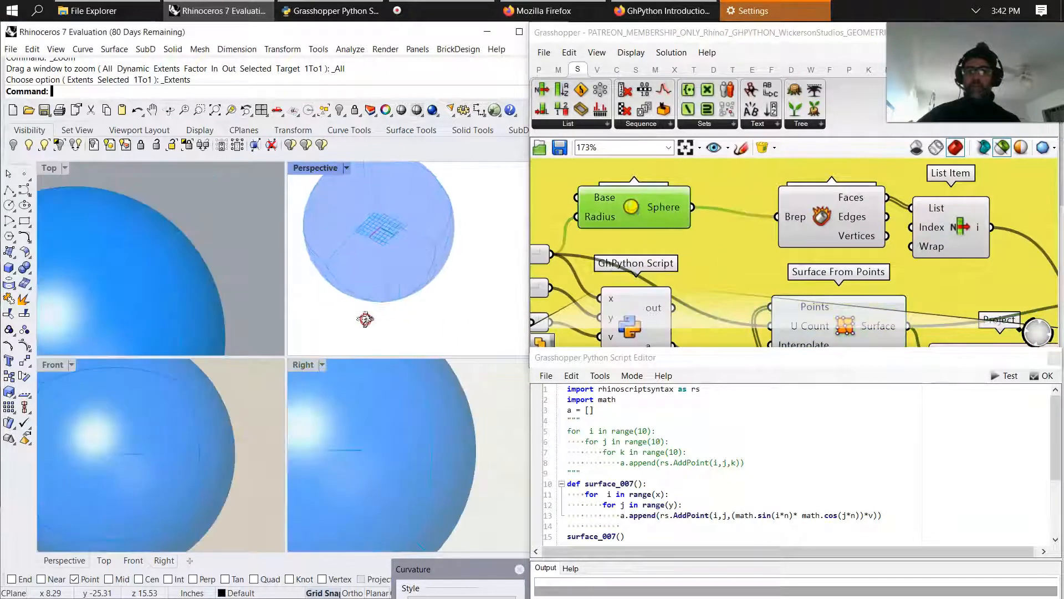
Step: Select Deconstruct Brep and the List Item connected to its faces, and inspect their previews in the Perspective view
right_click_drag(668, 212, 637, 197)
left_click(789, 200)
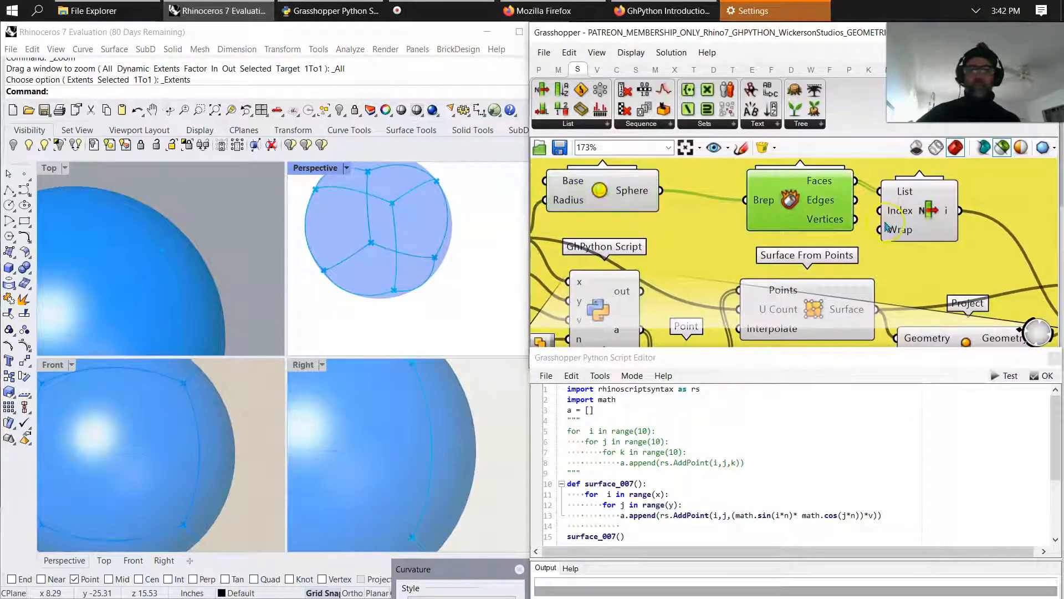
left_click(885, 227)
right_click_drag(405, 256, 414, 288)
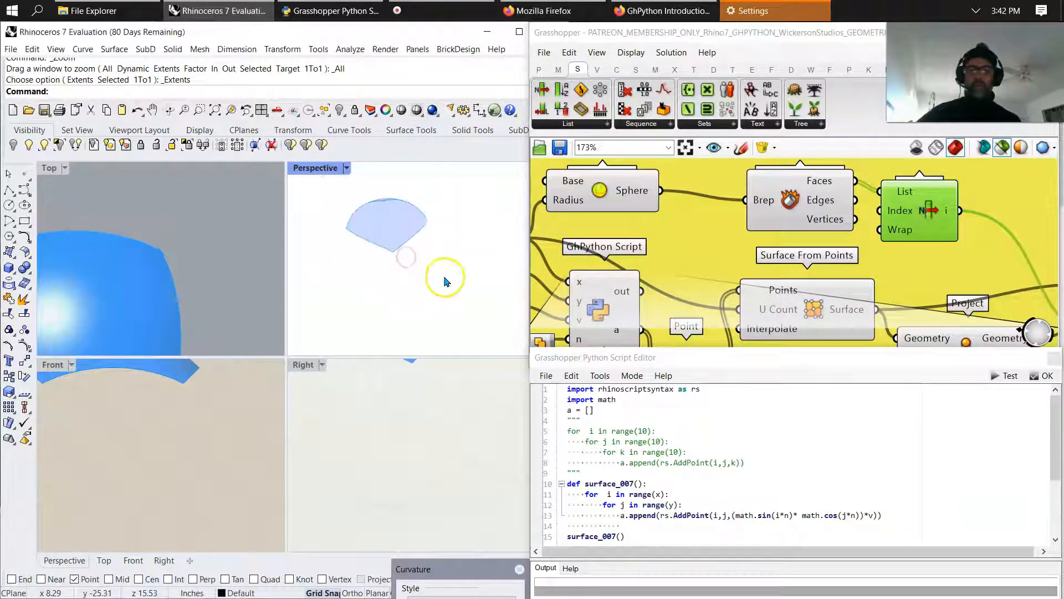
Step: Move List Item away from Deconstruct Brep and add a panel between them with 0 and 3 on separate lines
left_click_drag(907, 213, 948, 214)
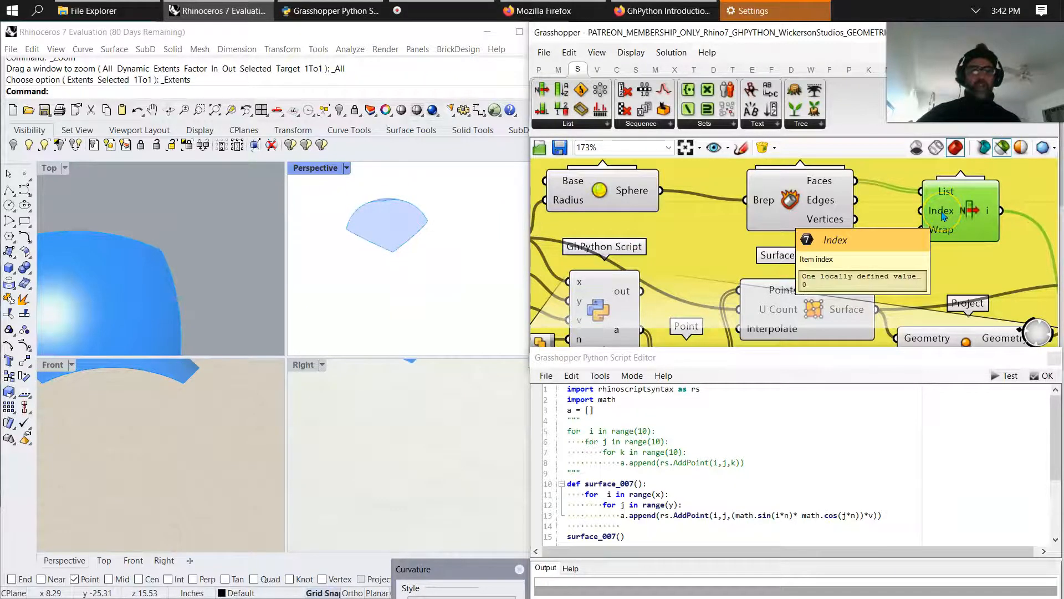
left_click_drag(943, 216, 977, 211)
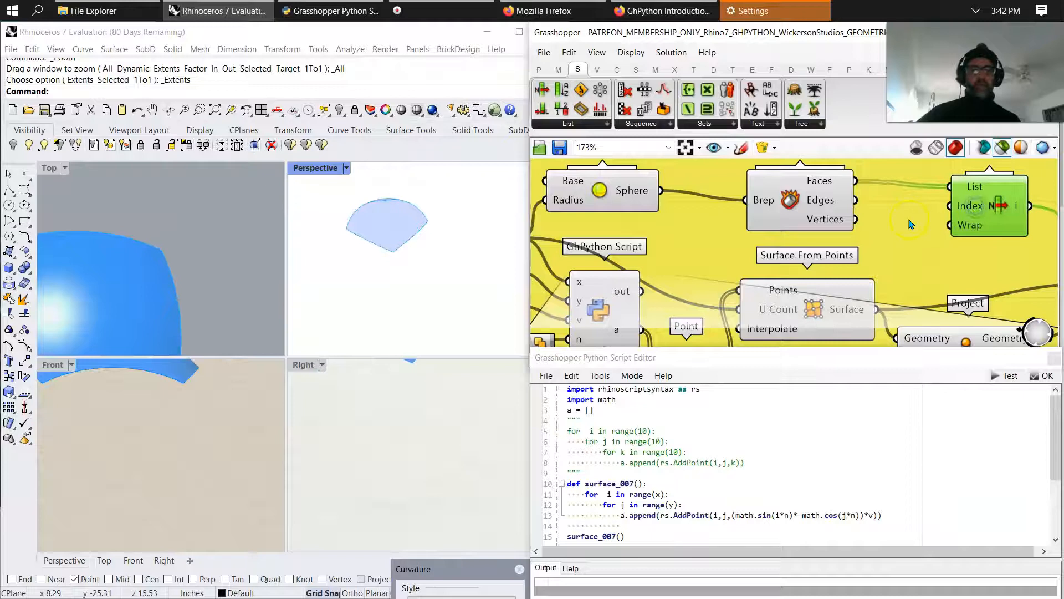
double_click(909, 225)
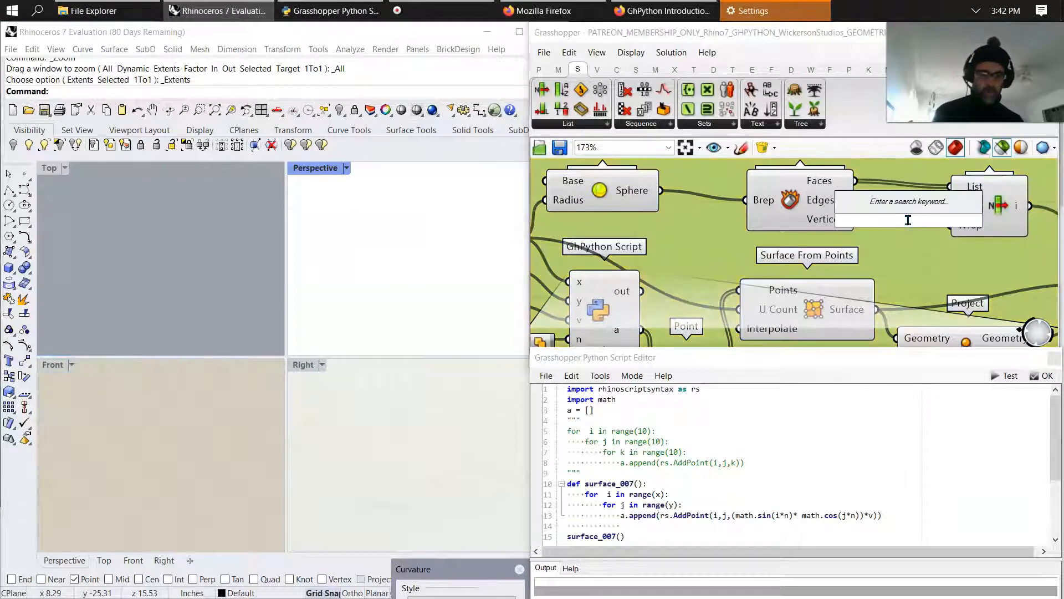
type("//")
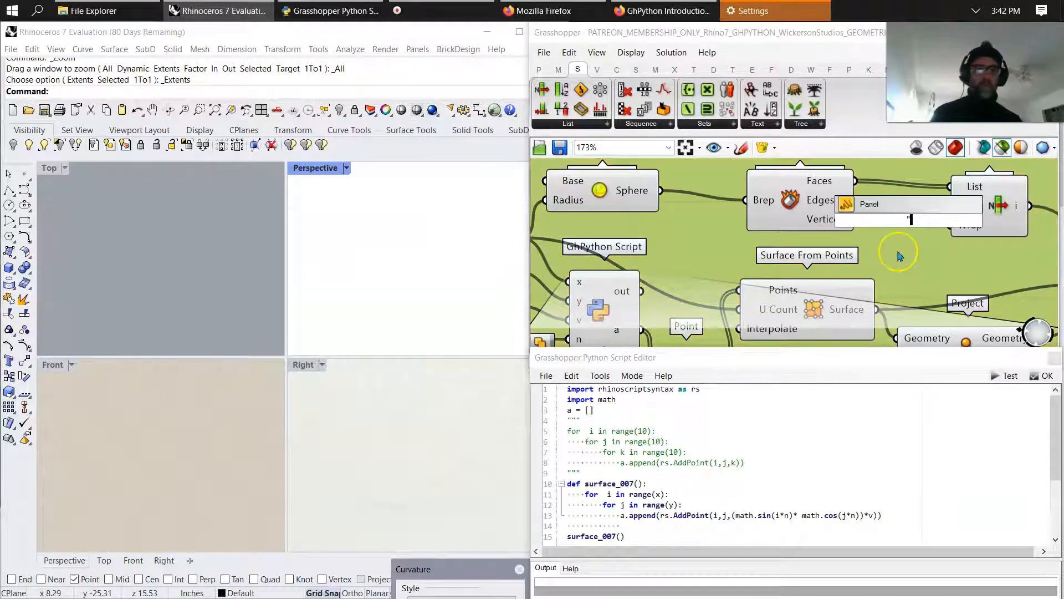
key("Return")
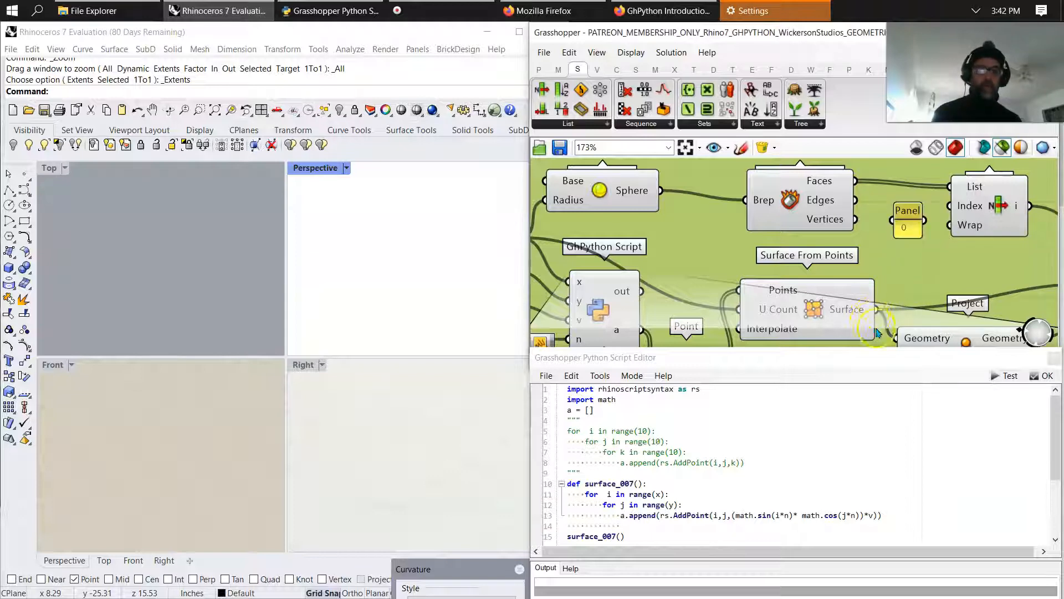
scroll(920, 197, "up", 2)
double_click(905, 217)
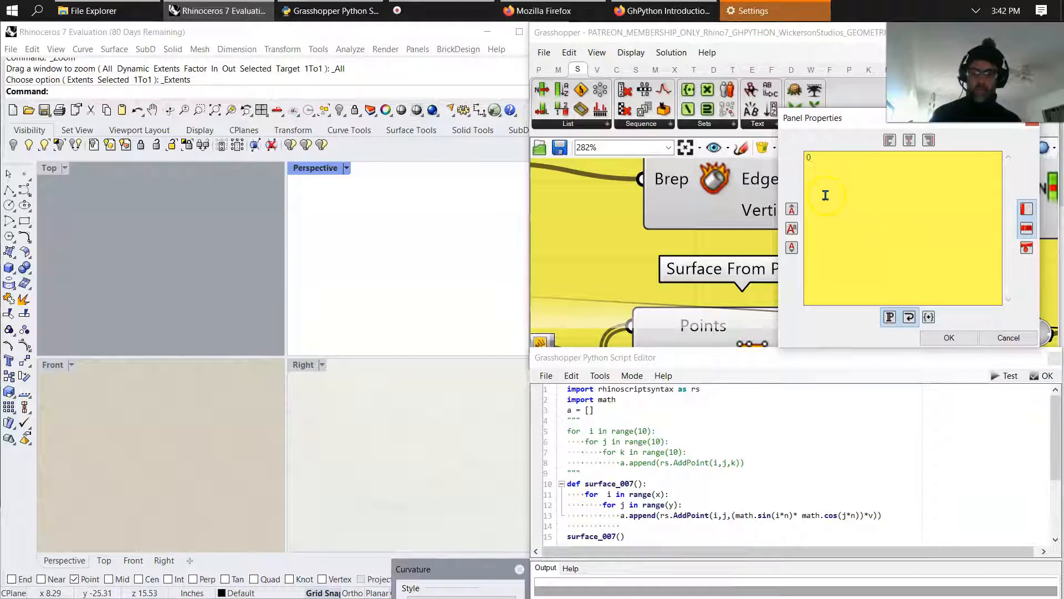
left_click(947, 337)
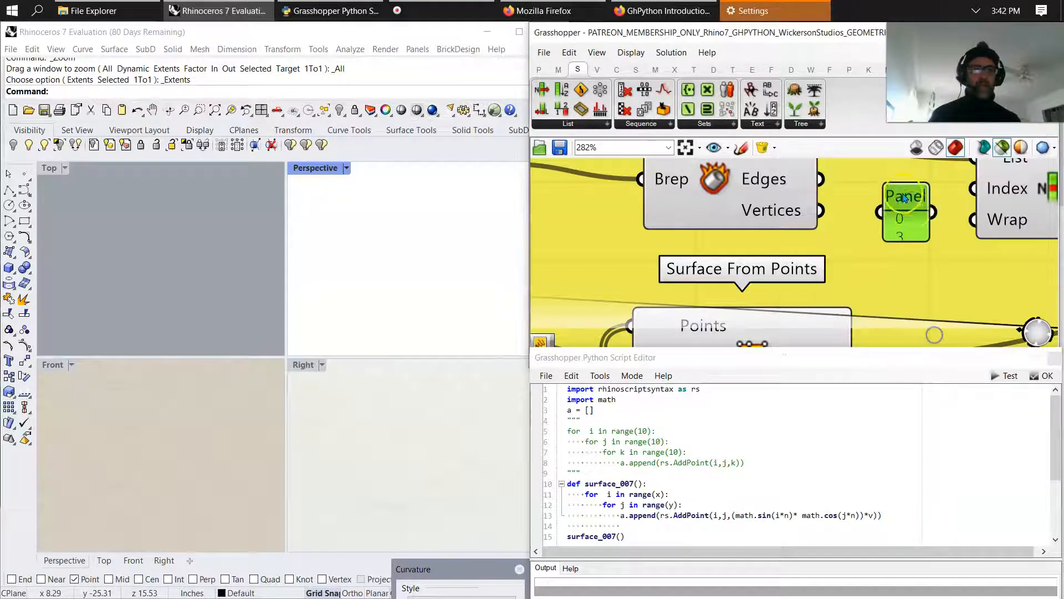
Step: Turn off multiline data for the panel, enlarge it to show both values, and connect it to the List Item's Index input
right_click(909, 230)
left_click(941, 265)
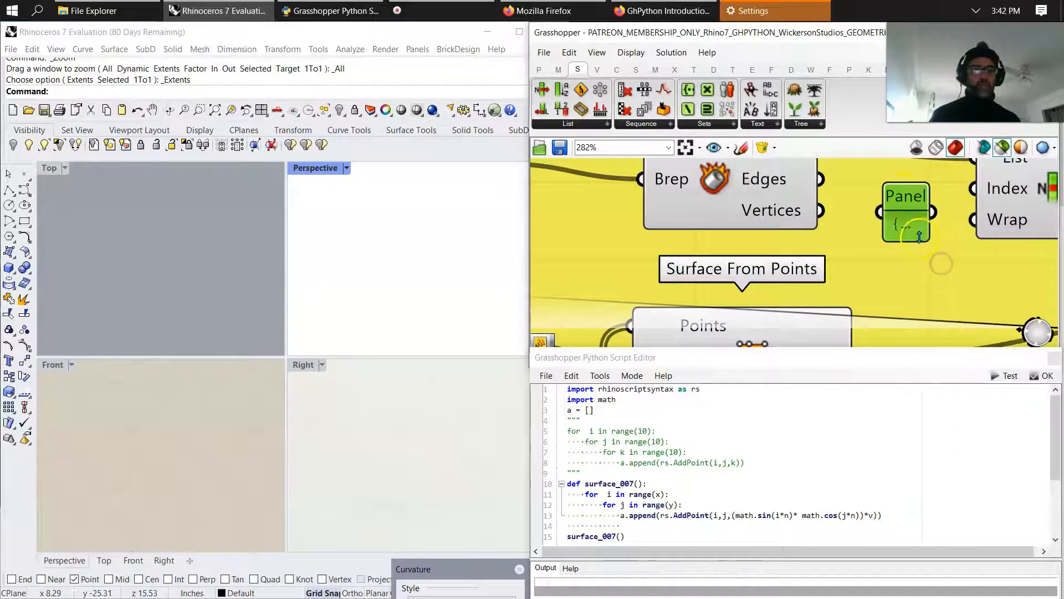
left_click_drag(919, 238, 963, 295)
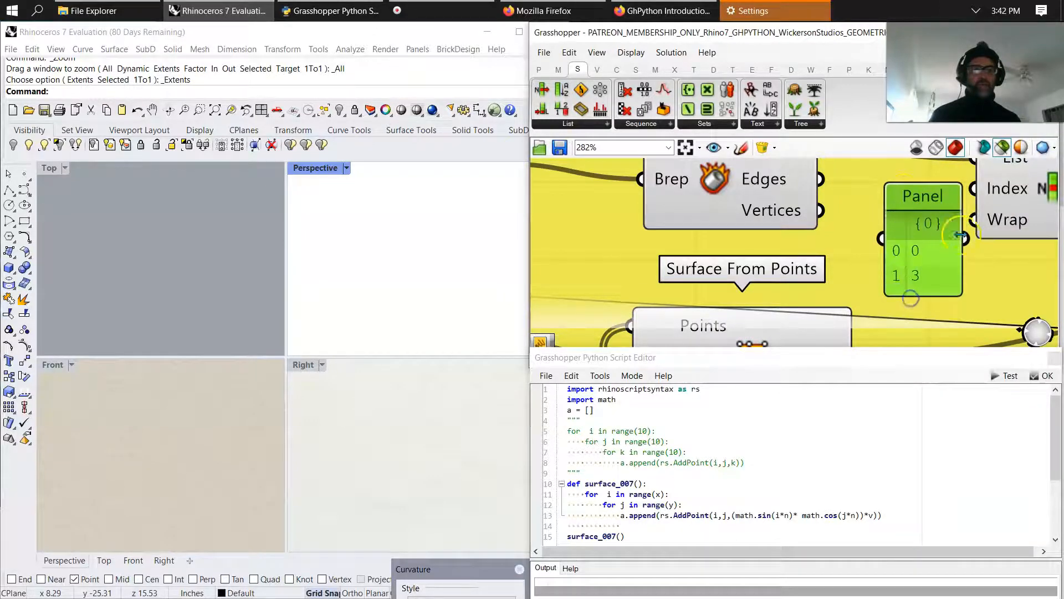
left_click_drag(966, 241, 974, 194)
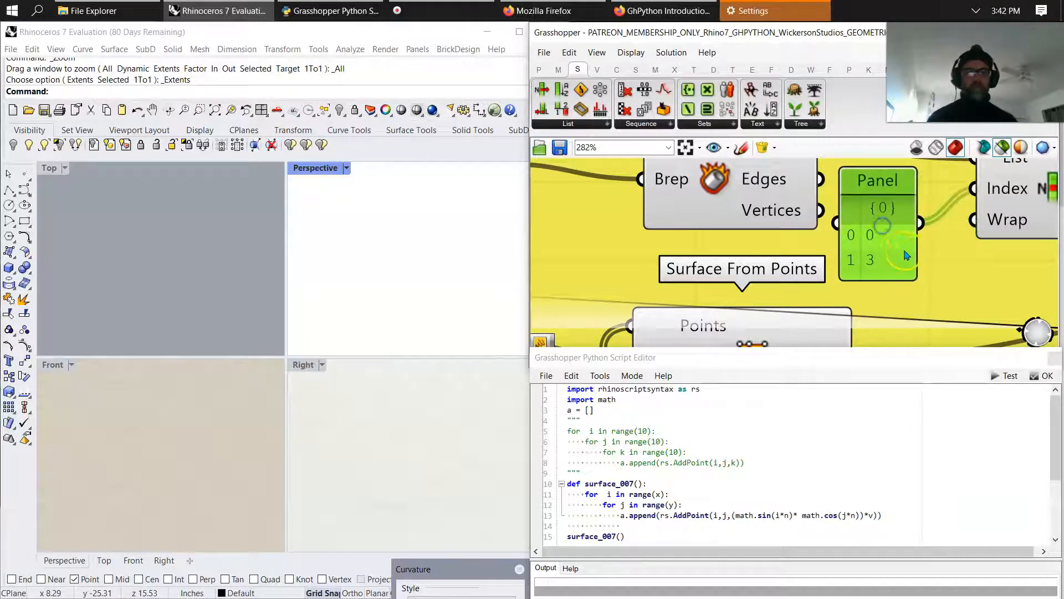
Step: Select the last component of the purple group and inspect the resulting spiky geometry in the Perspective view
scroll(906, 291, "down", 6)
scroll(848, 250, "down", 4)
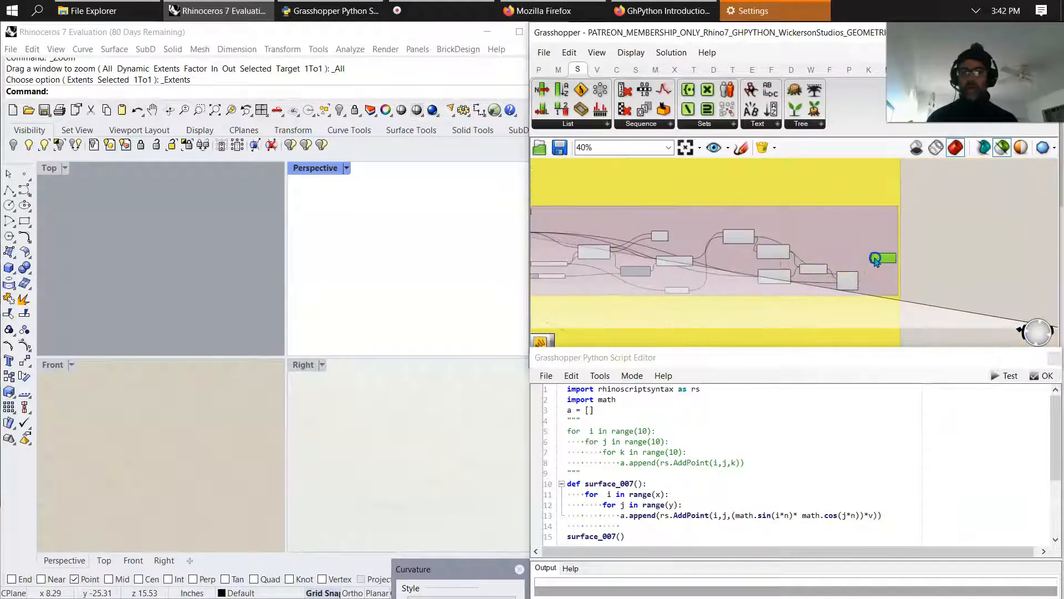
left_click(885, 260)
right_click_drag(369, 226, 403, 319)
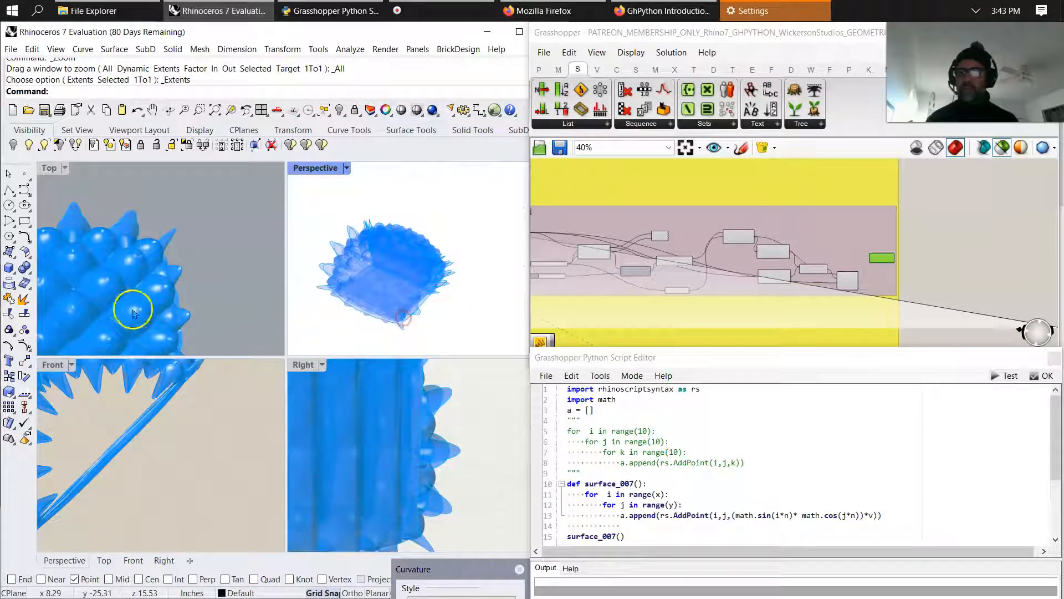
Step: Examine the spiky geometry preview in the Top, Front and Right views
scroll(143, 294, "down", 3)
right_click_drag(131, 333, 185, 289)
scroll(133, 276, "up", 4)
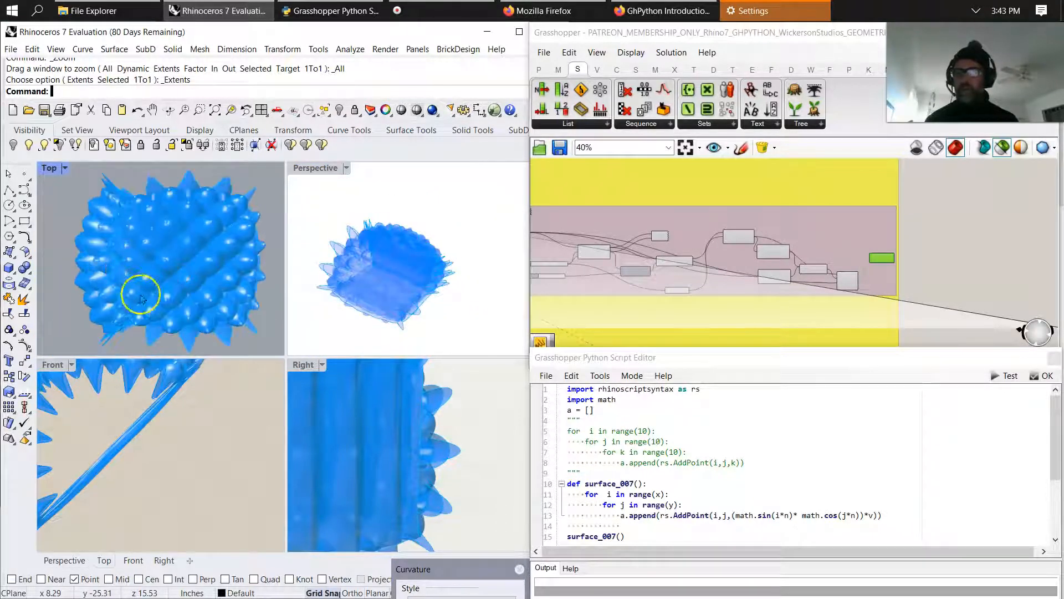
right_click_drag(178, 447, 220, 494)
scroll(221, 494, "down", 5)
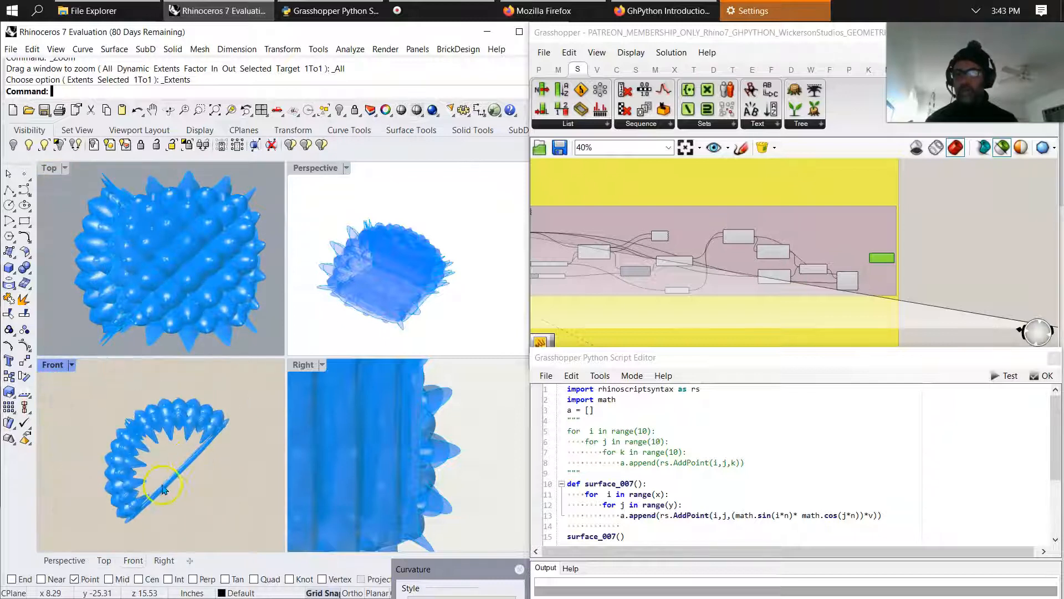
scroll(383, 468, "down", 5)
right_click_drag(383, 469, 442, 503)
scroll(632, 252, "up", 5)
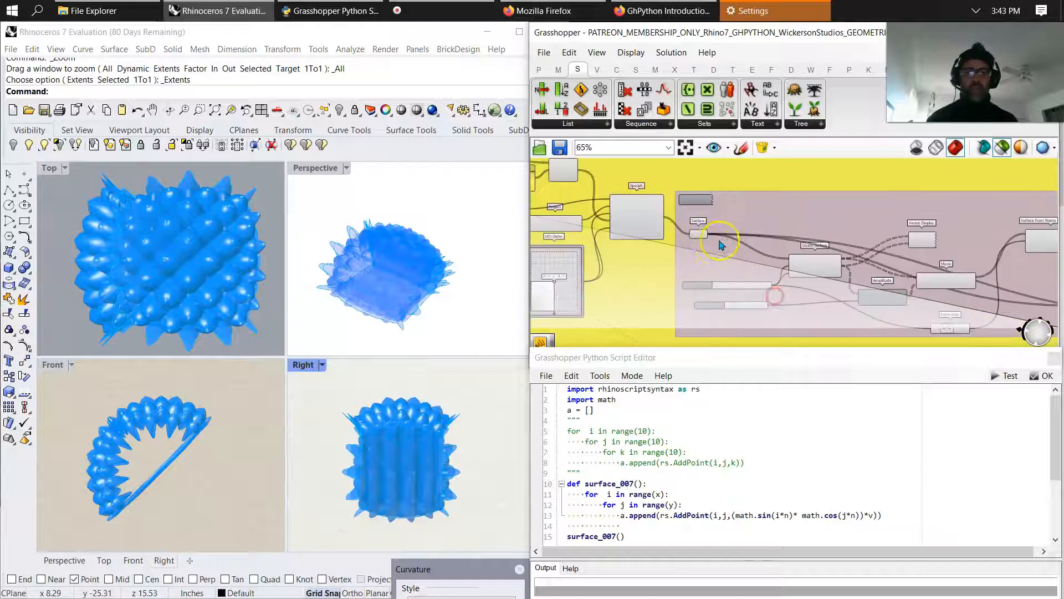
Step: Delete the panel feeding the List Item's Index input
right_click_drag(634, 253, 865, 313)
left_click(646, 214)
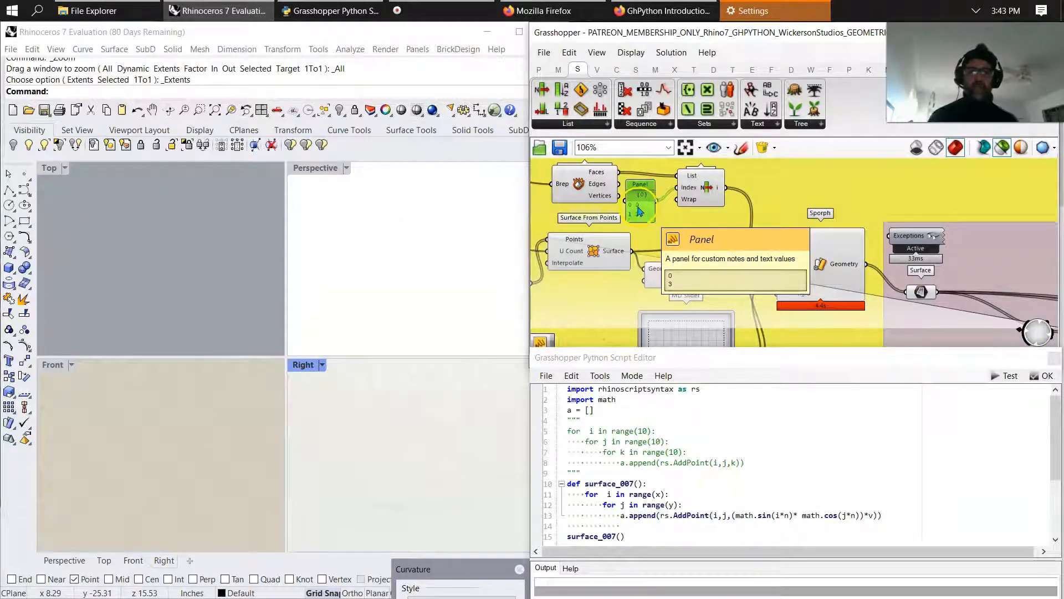
key("Delete")
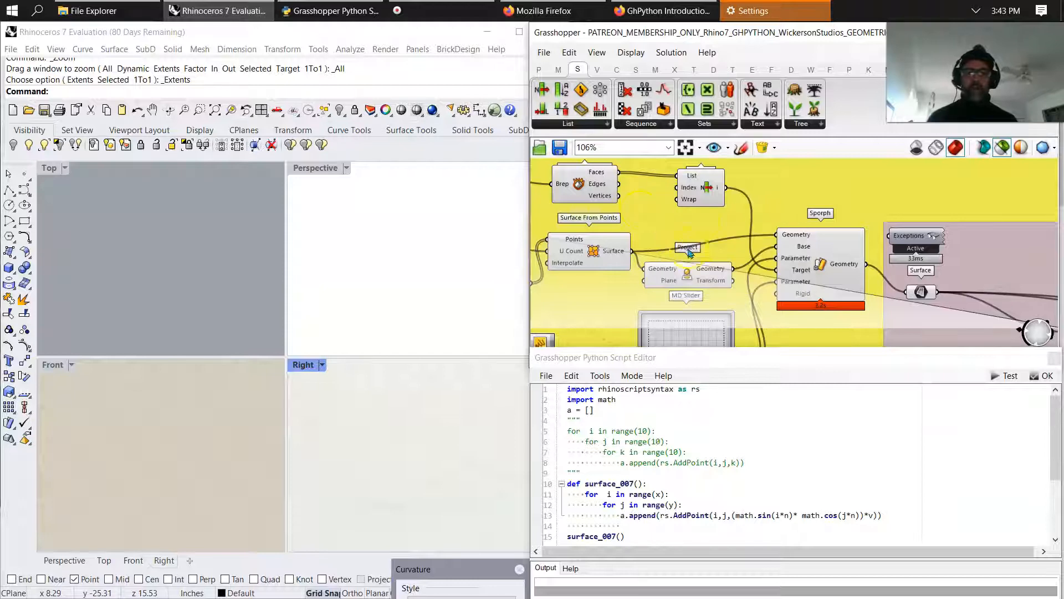
Step: Select List Item, Surface From Points and Project one after another to compare their previews
left_click(696, 189)
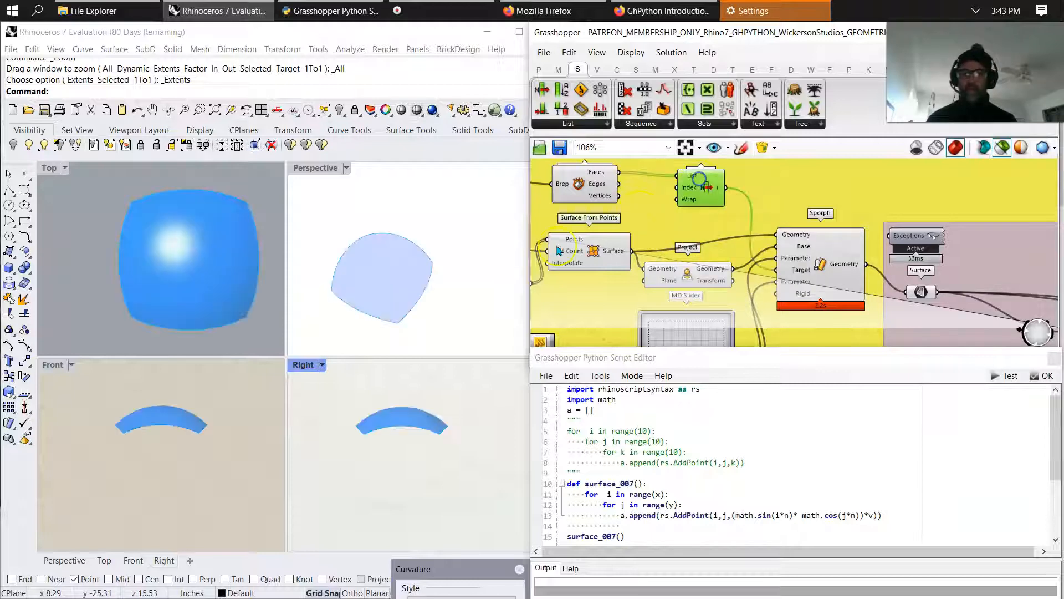
left_click(594, 259)
right_click_drag(657, 297, 647, 258)
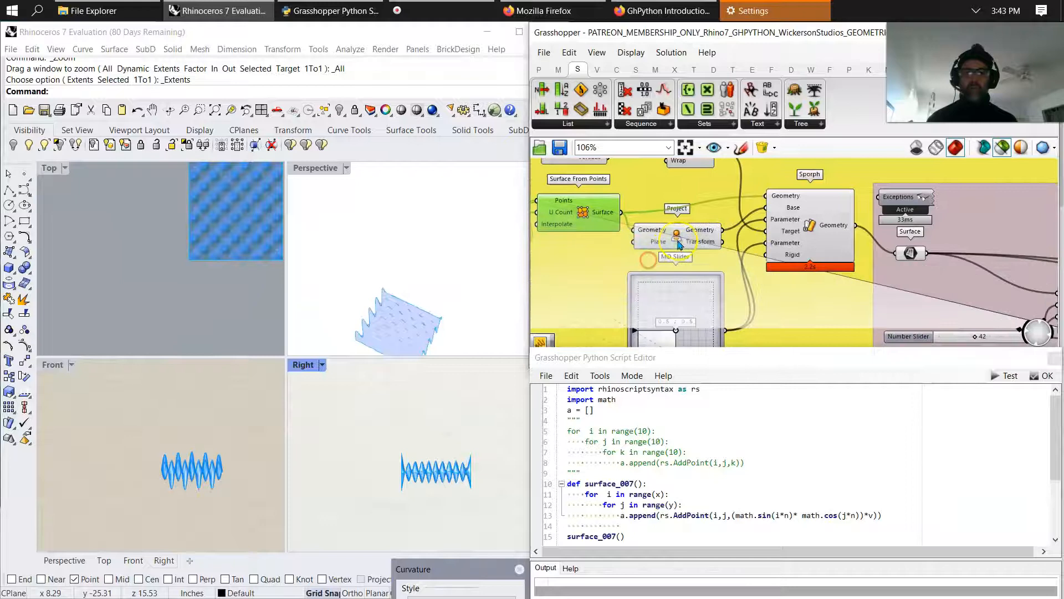
left_click(676, 234)
right_click_drag(407, 349, 440, 266)
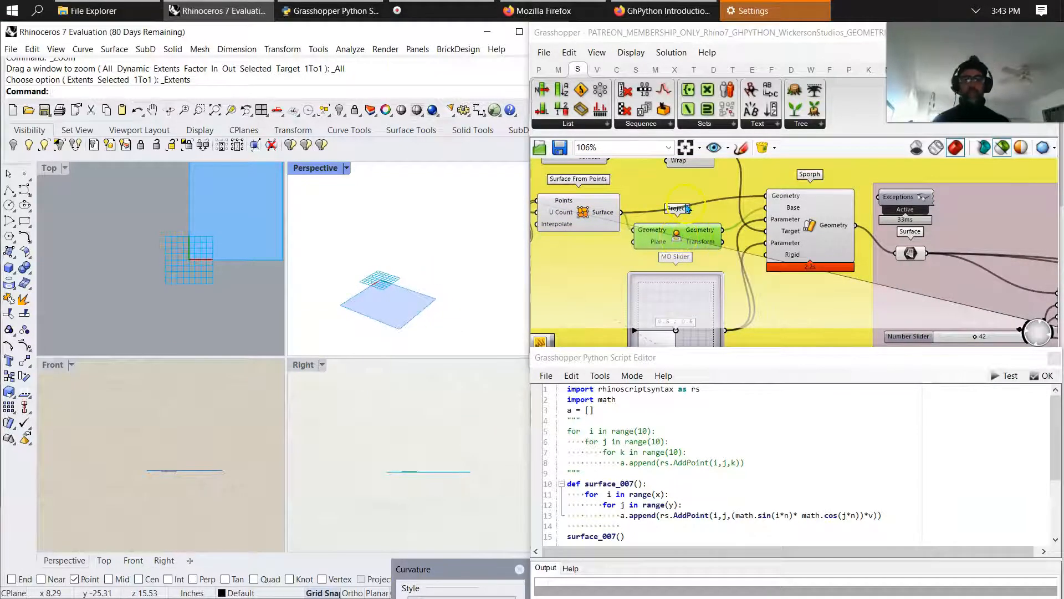
Step: Examine the inputs of the Sporph component by checking Surface From Points, Project and the MD Slider that feed it
scroll(721, 250, "down", 3)
scroll(747, 221, "up", 2)
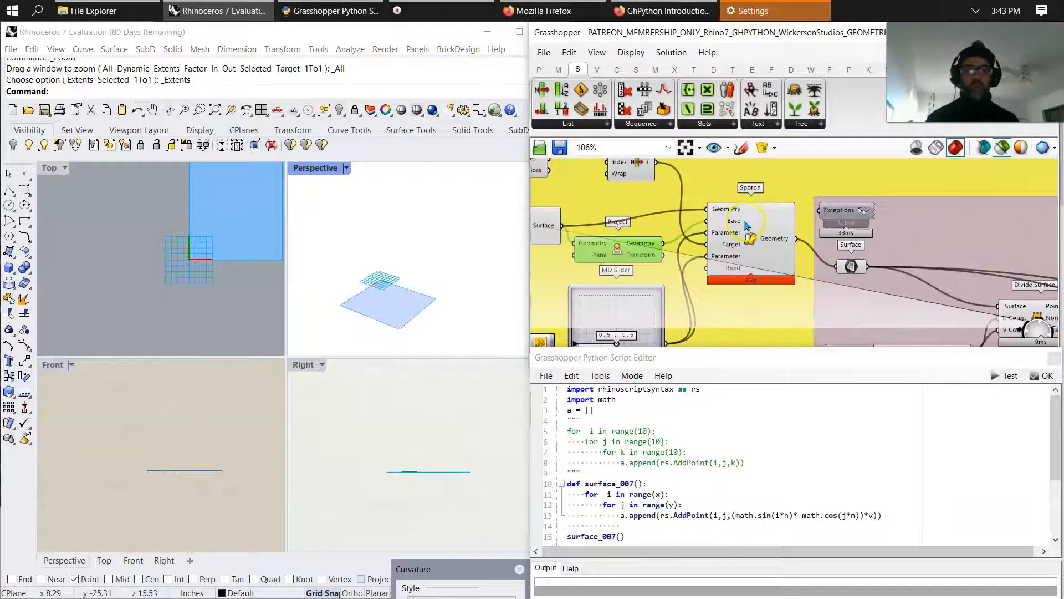
scroll(748, 235, "down", 2)
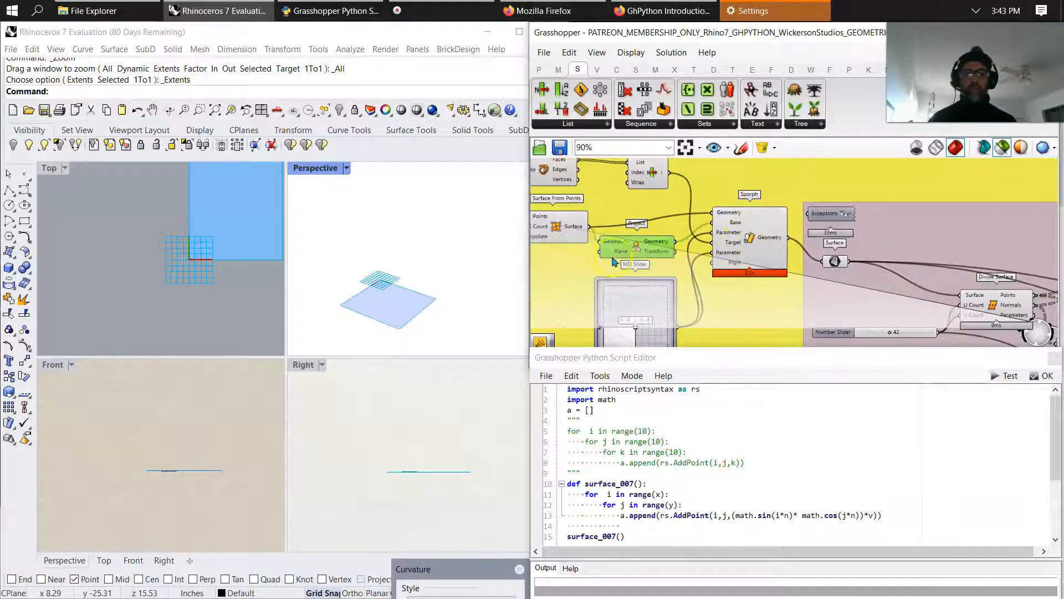
left_click(588, 221)
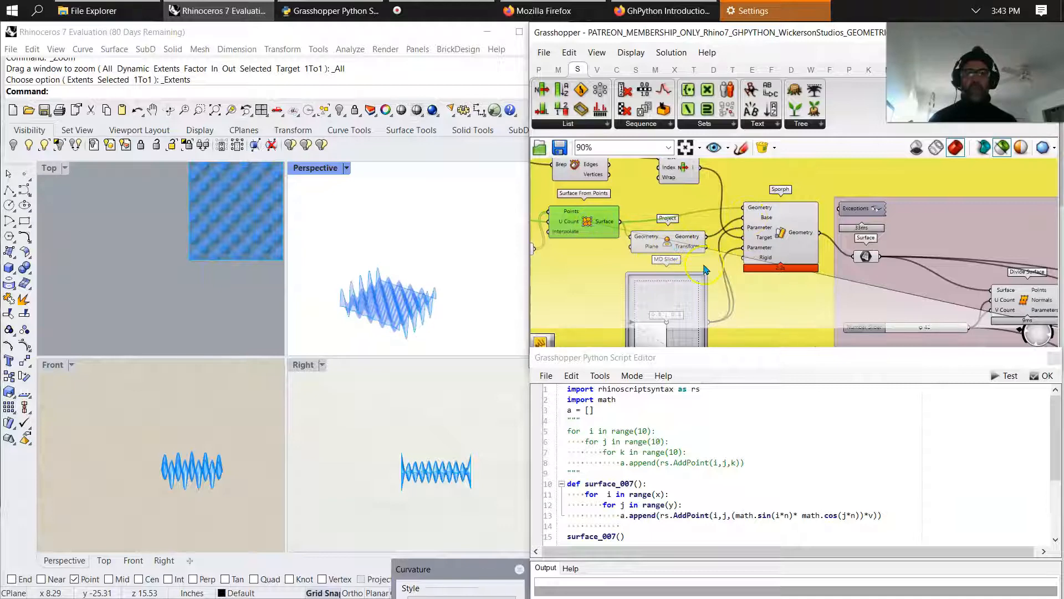
left_click(683, 241)
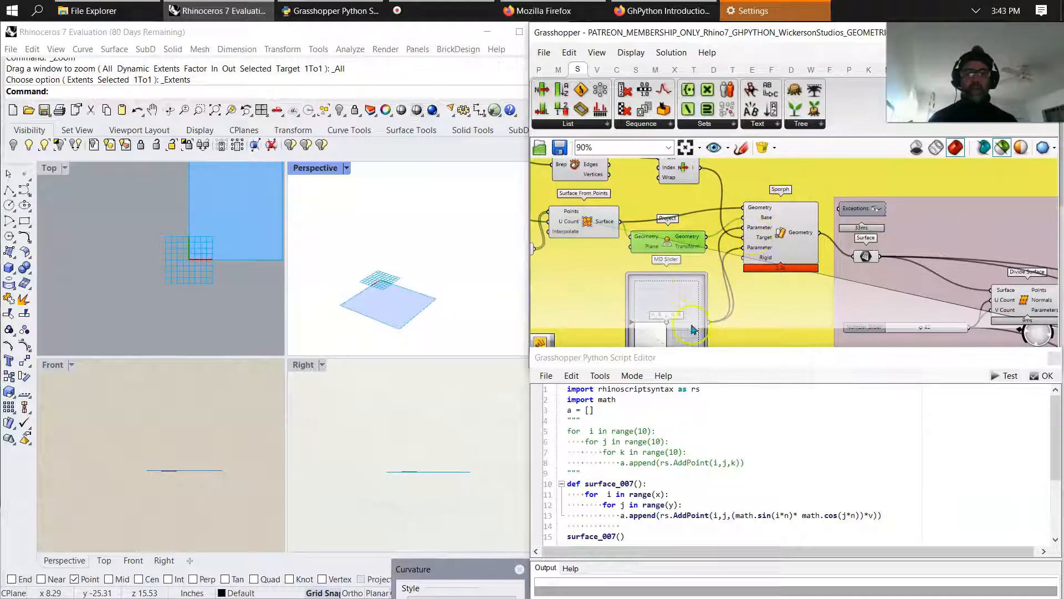
right_click_drag(693, 329, 668, 267)
left_click(652, 271)
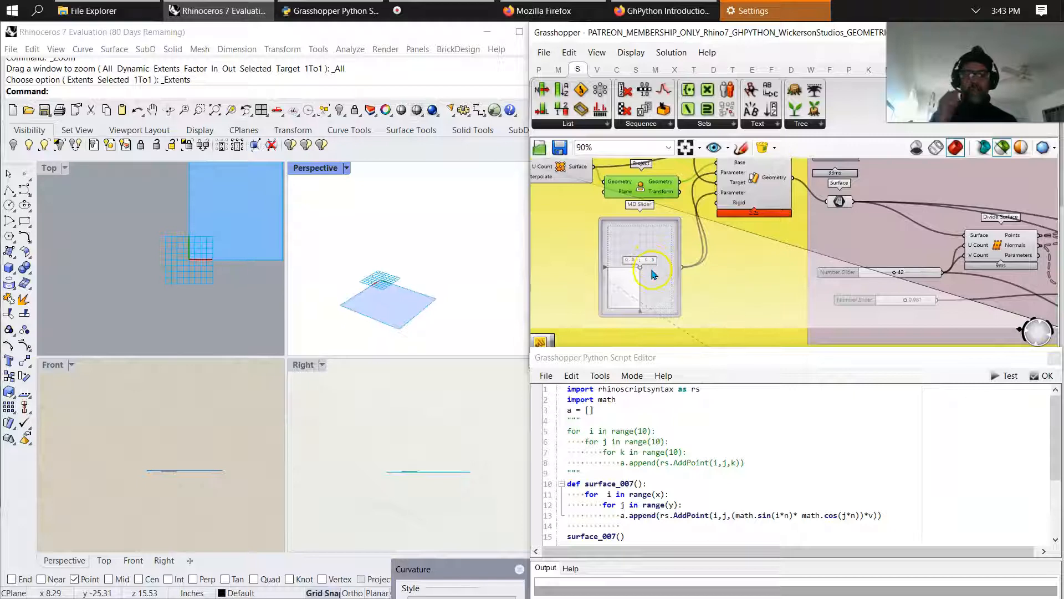
Step: Select the List Item and inspect the sphere face it supplies as Sporph's target
right_click_drag(726, 262, 697, 319)
right_click_drag(655, 219, 692, 282)
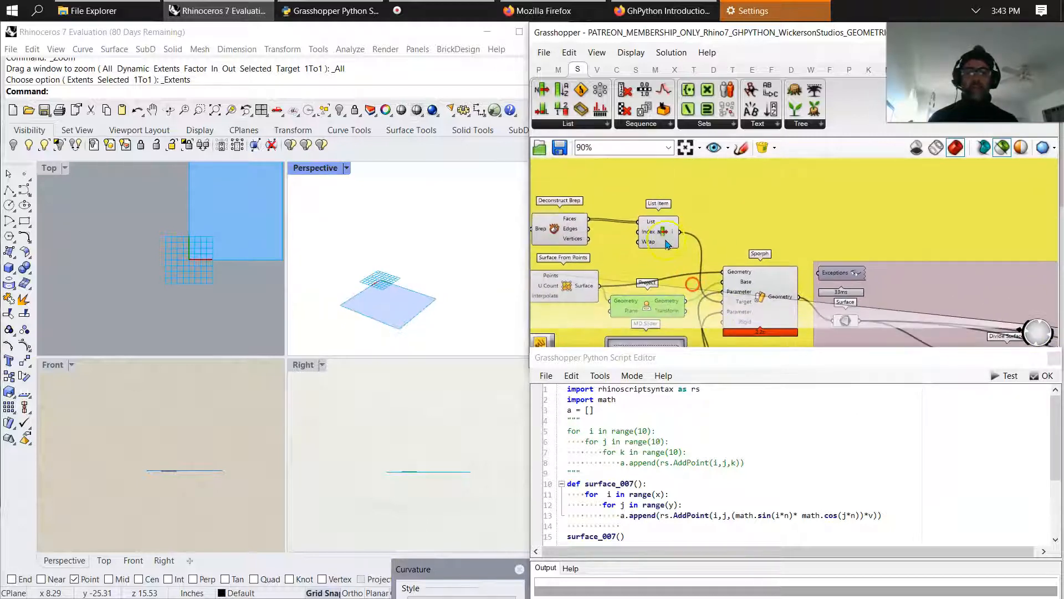
left_click(664, 231)
right_click_drag(729, 316, 768, 275)
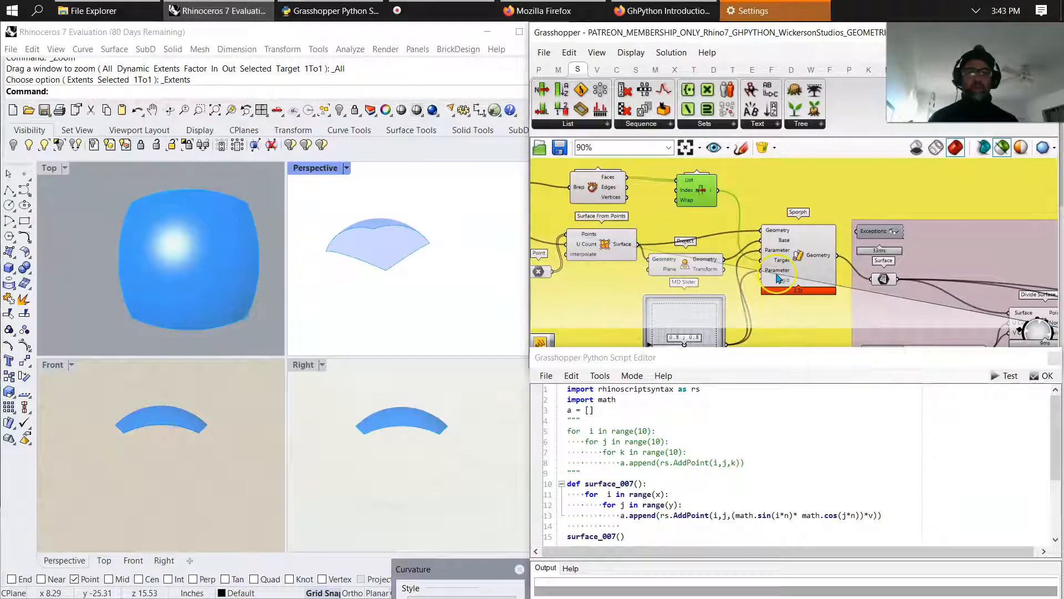
Step: Disable the Surface parameter fed by Sporph, and shift the MD Slider's point toward low X and high Y
right_click_drag(814, 336, 749, 301)
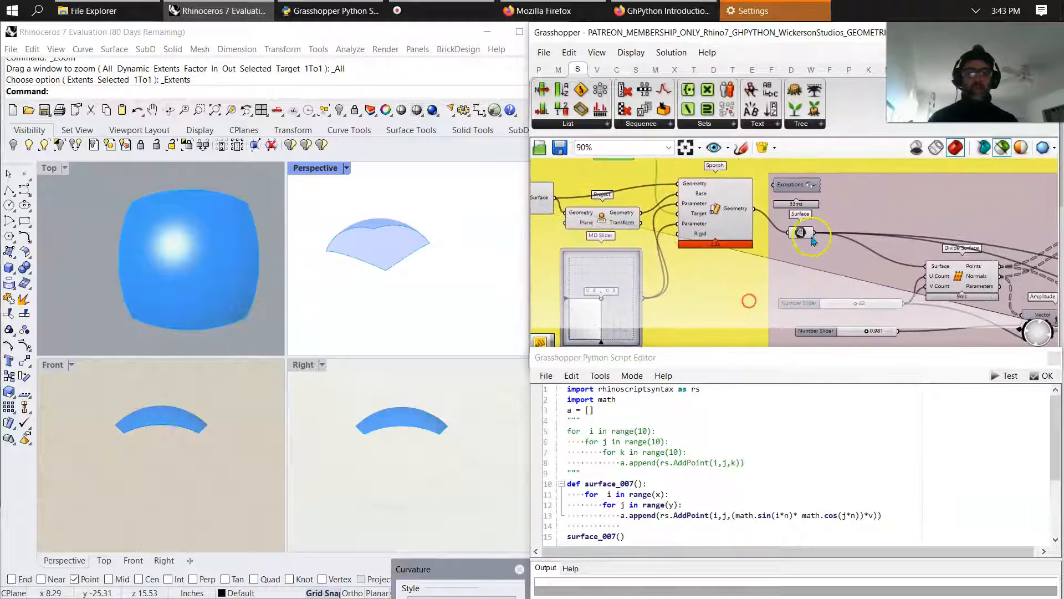
right_click(800, 231)
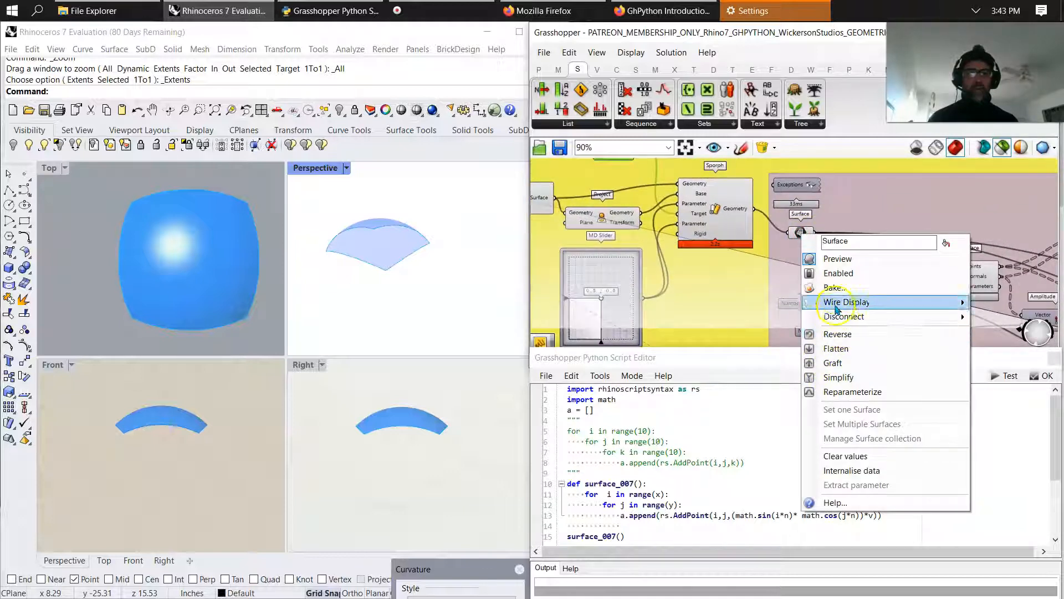
left_click(837, 273)
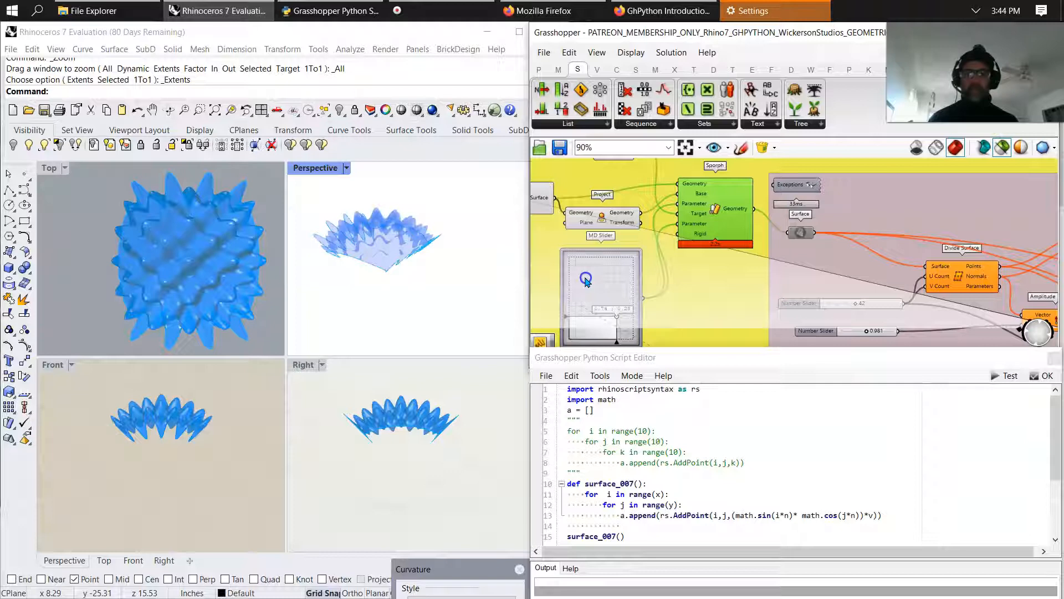
left_click(586, 281)
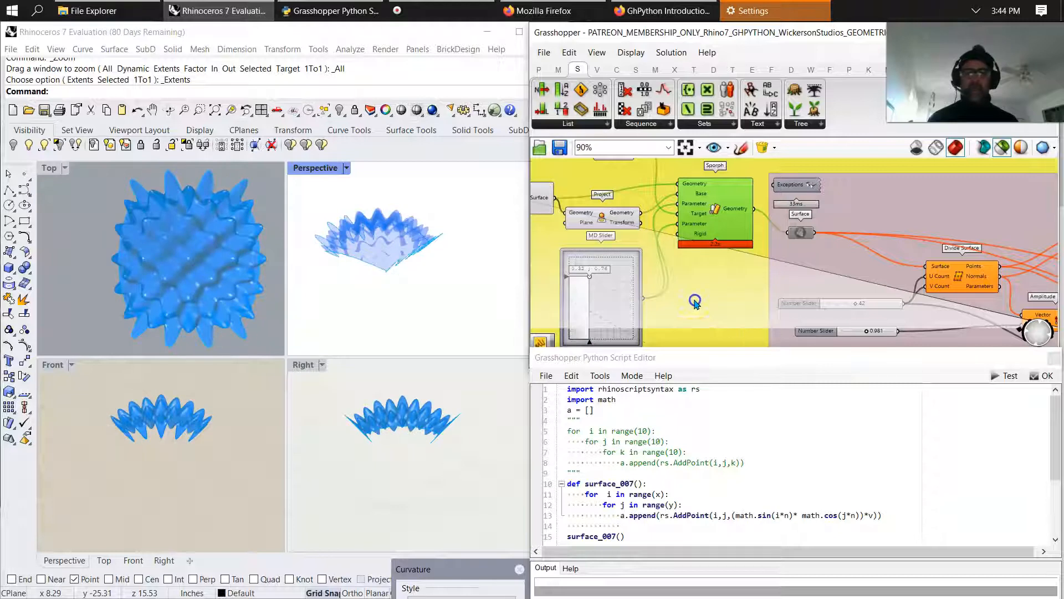
Step: Check the options of Sporph's Geometry input, the List Item and Project's Geometry output, and reselect Sporph to preview it
right_click_drag(627, 230, 714, 271)
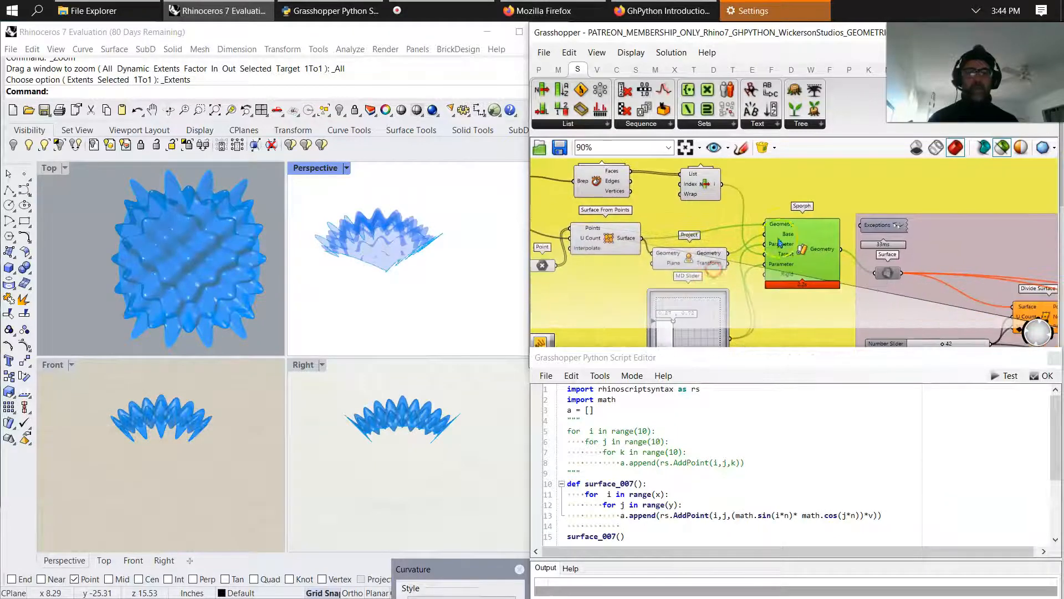
right_click(782, 228)
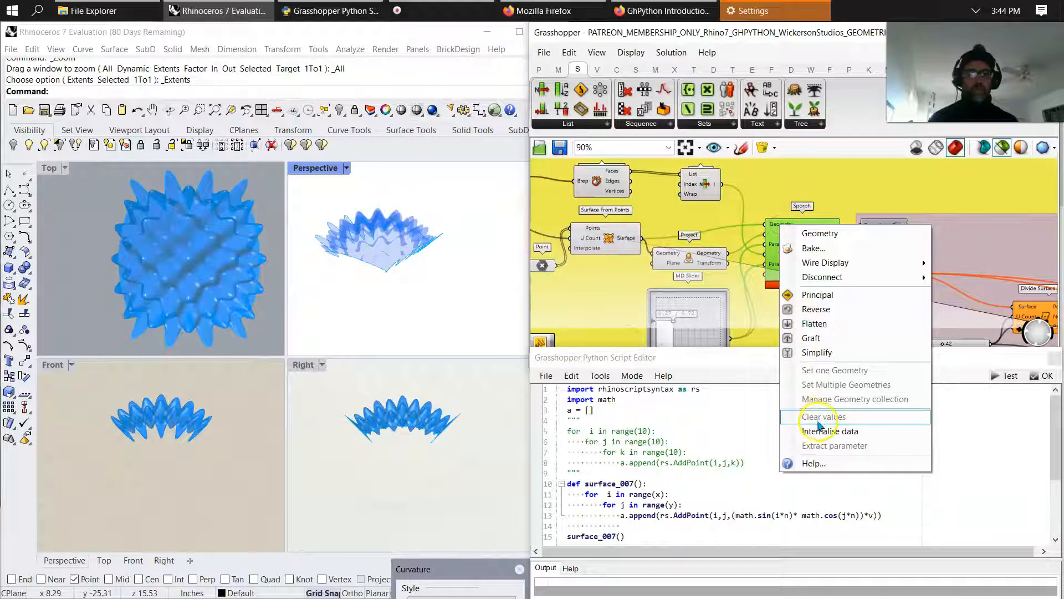
left_click(712, 188)
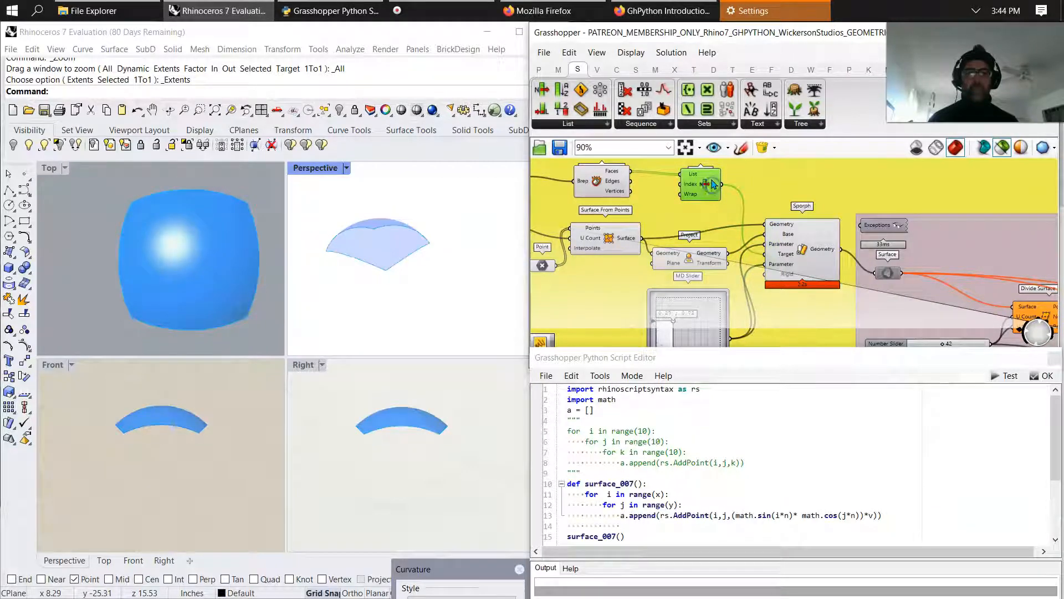
right_click(713, 186)
left_click(652, 206)
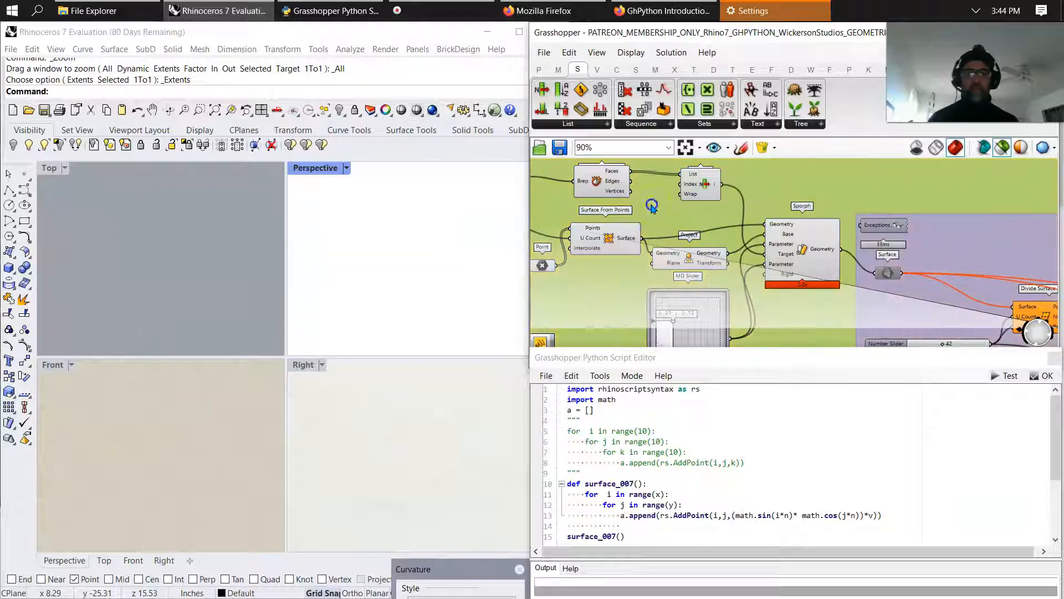
right_click(708, 253)
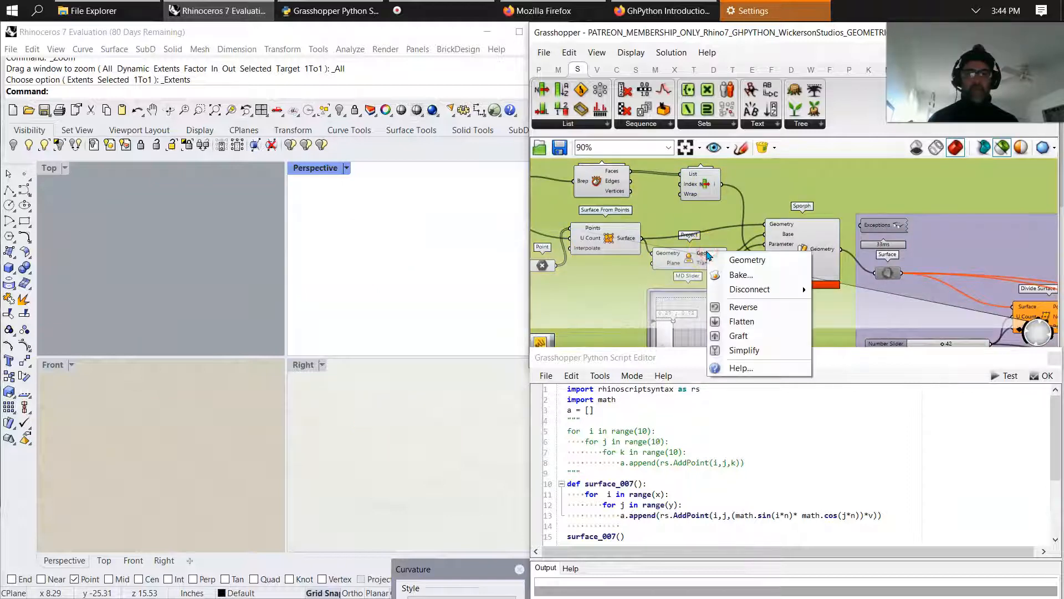
left_click(704, 213)
left_click(809, 249)
Step: Move the MD Slider's point close to its upper-left corner to shift the Sporph mapping on the sphere face
right_click_drag(714, 340, 706, 314)
right_click_drag(465, 292, 435, 297)
right_click_drag(186, 304, 153, 296)
scroll(153, 295, "up", 2)
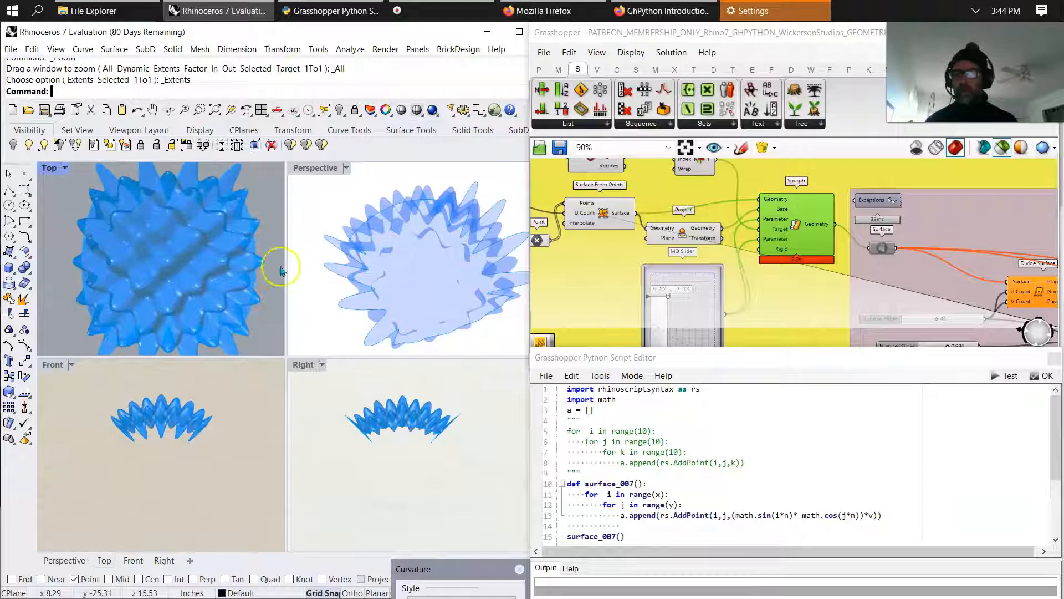
left_click(668, 297)
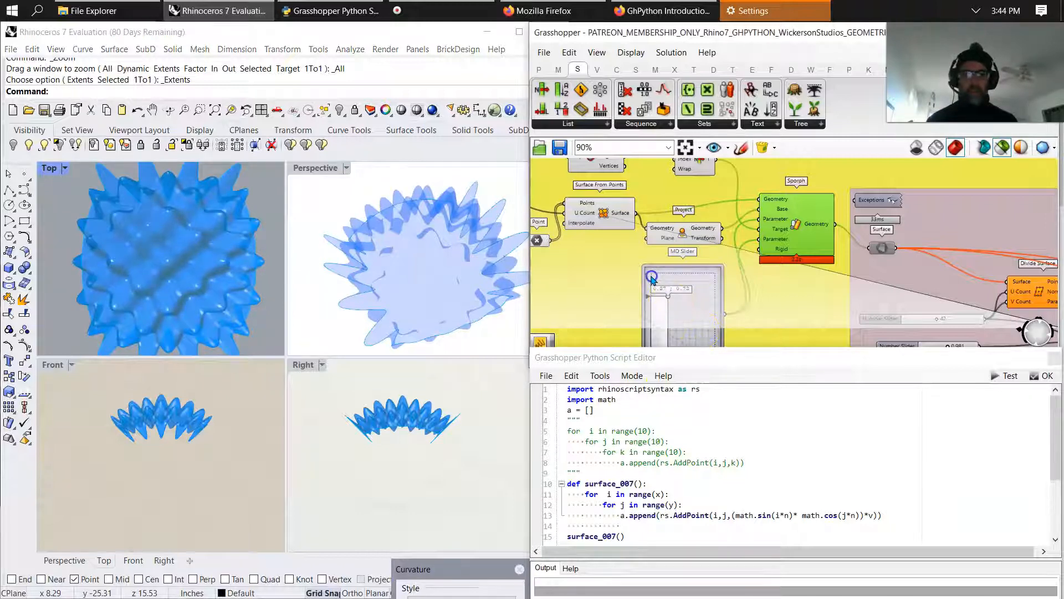
left_click_drag(651, 277, 655, 280)
Step: Examine the shifted Sporph surface up close in the Top, Perspective and Right views
left_click(430, 276)
right_click_drag(205, 266, 181, 263)
right_click_drag(426, 270, 447, 242)
scroll(447, 242, "up", 5)
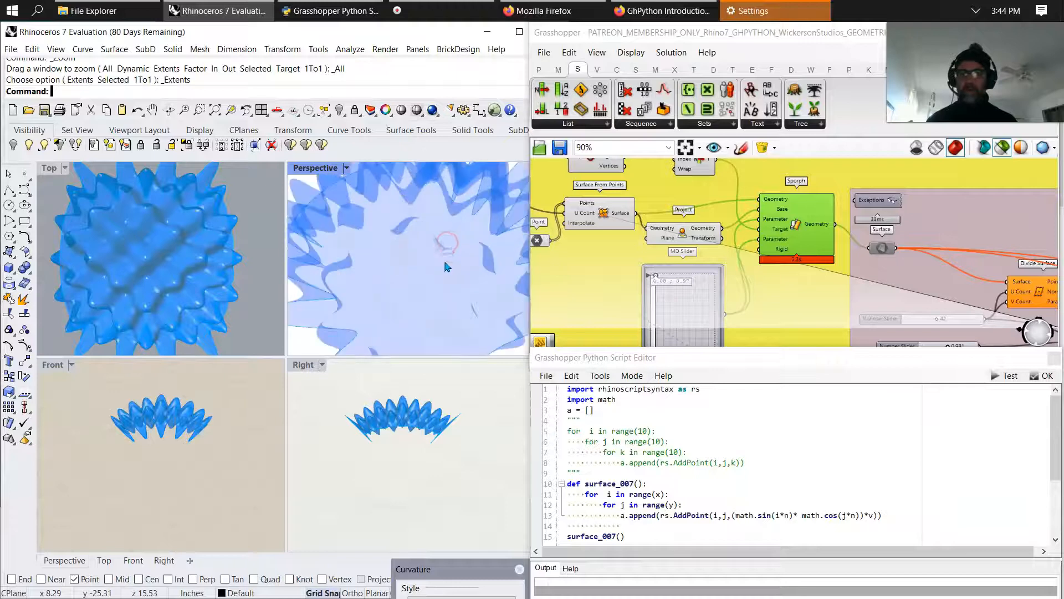
scroll(448, 267, "down", 6)
mouse_move(188, 278)
right_mouse_down()
mouse_move(186, 260)
mouse_move(199, 312)
mouse_move(198, 275)
mouse_move(175, 286)
right_mouse_up()
scroll(190, 290, "down", 4)
right_click_drag(406, 429, 429, 437)
scroll(430, 437, "up", 6)
Step: Move the MD Slider's point near its upper-right corner to shift the wavy surface on the sphere face
right_click_drag(687, 318, 643, 277)
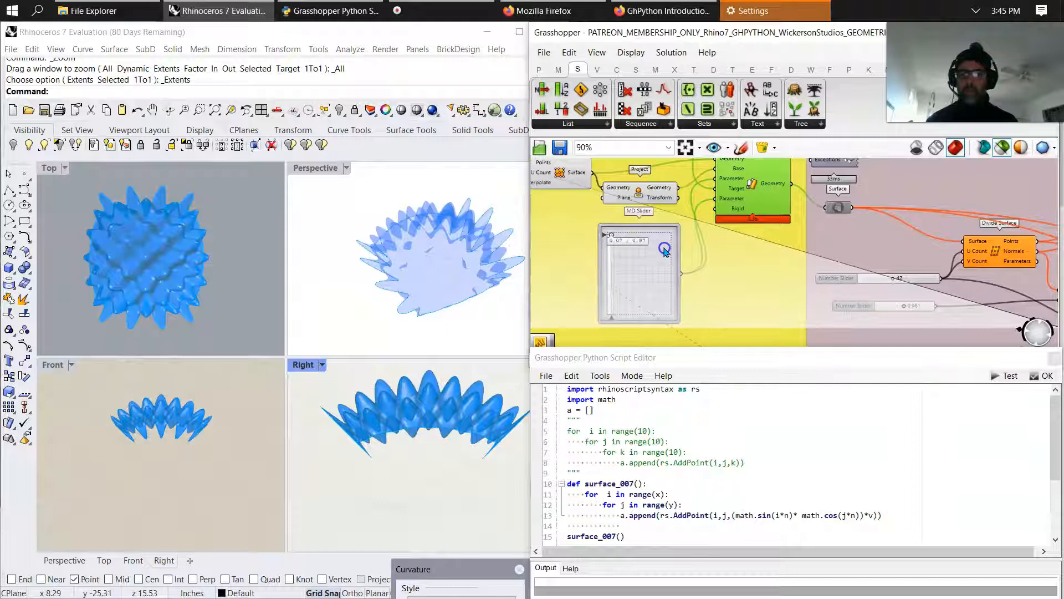
left_click_drag(666, 251, 666, 252)
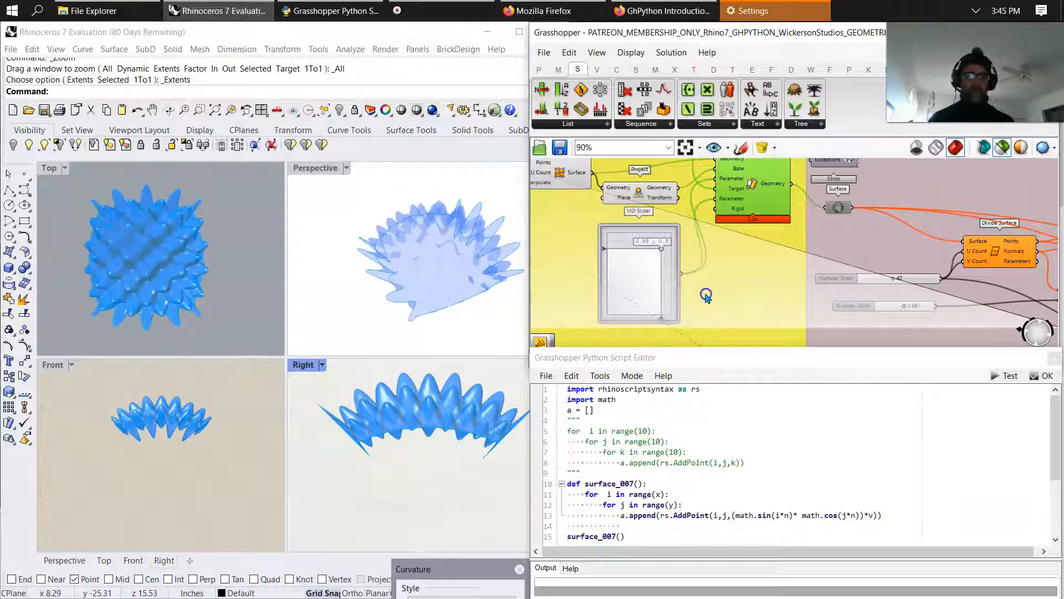
right_click_drag(733, 285, 731, 285)
Step: Enable the Surface parameter that passes Sporph's geometry to the downstream components
right_click_drag(831, 282, 742, 265)
right_click(630, 223)
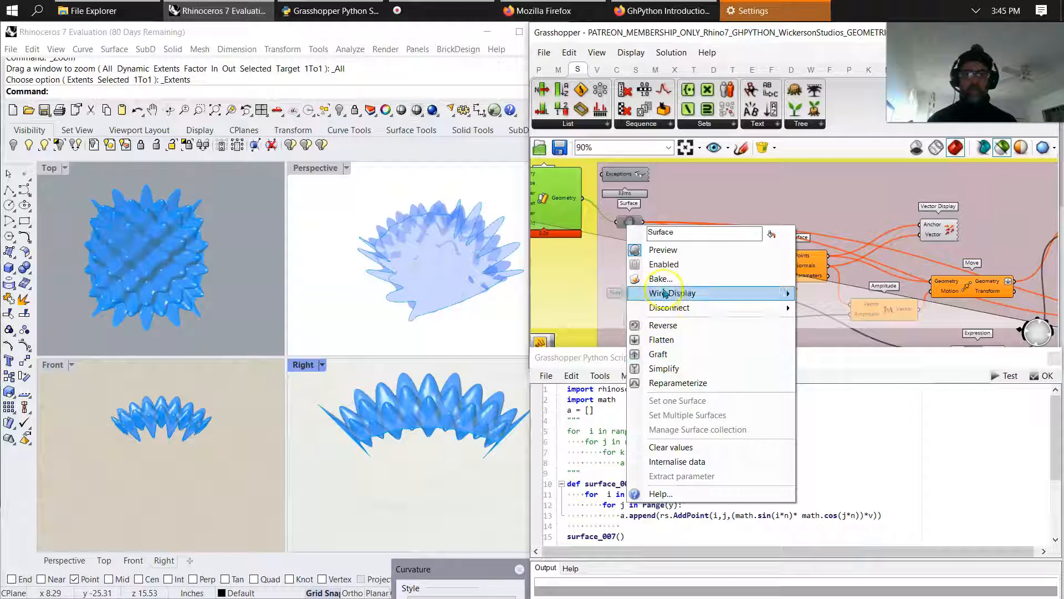
left_click(661, 265)
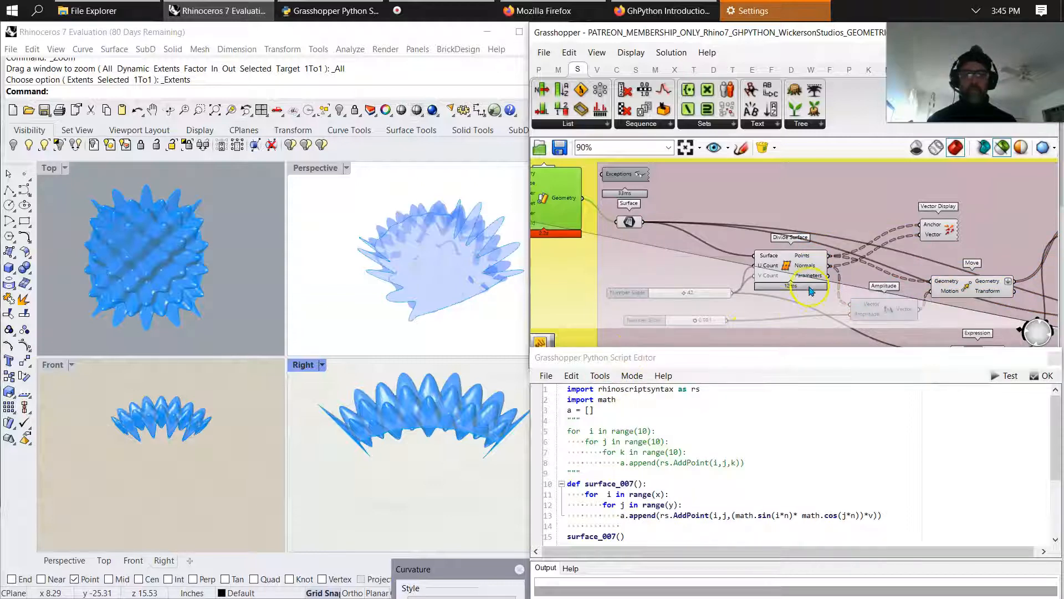
Step: Preview the Divide Surface points and reduce the Number Slider that drives its U and V counts
left_click(785, 255)
mouse_move(432, 299)
right_mouse_down()
mouse_move(397, 283)
mouse_move(366, 244)
mouse_move(423, 286)
right_mouse_up()
scroll(424, 286, "up", 2)
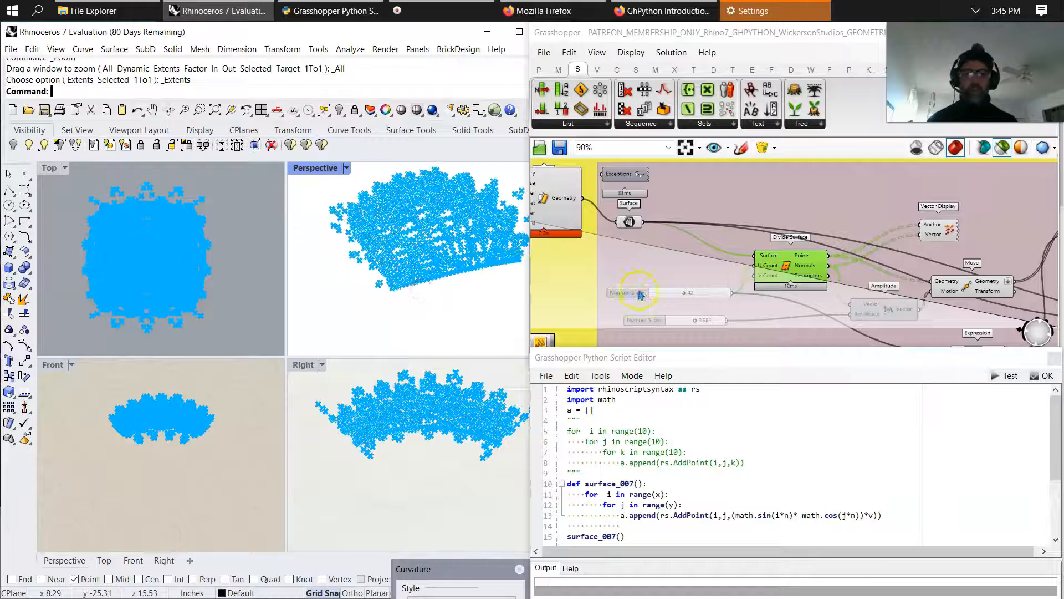
left_click_drag(686, 297, 669, 295)
mouse_move(444, 278)
right_mouse_down()
mouse_move(411, 283)
mouse_move(433, 284)
mouse_move(451, 240)
mouse_move(385, 214)
mouse_move(452, 232)
mouse_move(447, 267)
right_mouse_up()
Step: Select Vector Display and Move in turn to inspect the surface normals and the moved points
left_click(946, 228)
scroll(447, 267, "down", 4)
right_click_drag(849, 306, 674, 253)
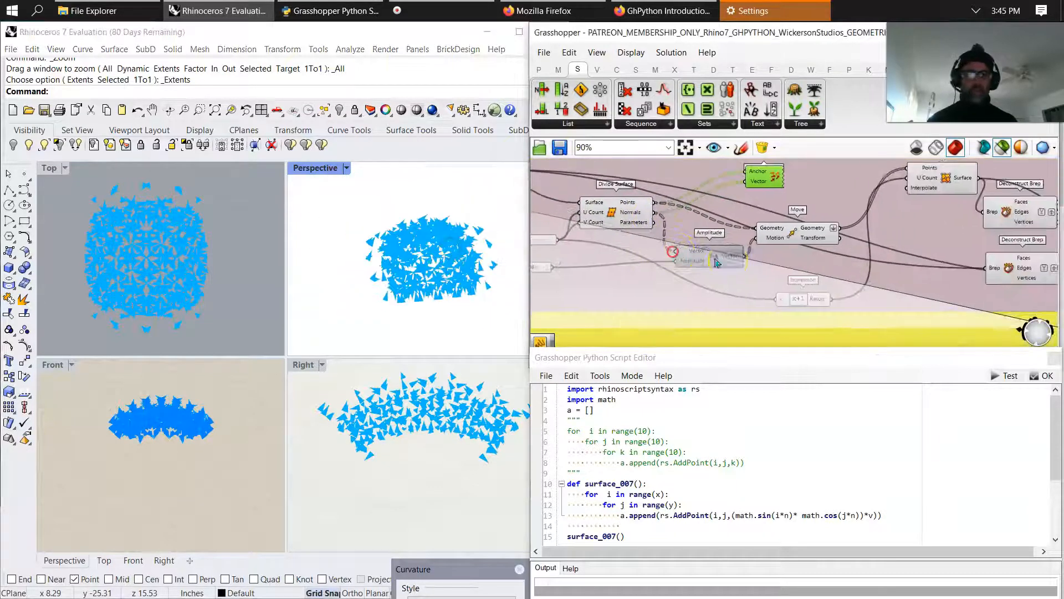
left_click(811, 233)
right_click_drag(410, 332, 444, 319)
Step: Compare the preview of the Surface parameter with the Surface From Points built from the moved points
right_click_drag(925, 220, 917, 276)
left_click(806, 214)
right_click_drag(637, 268, 805, 302)
left_click(633, 230)
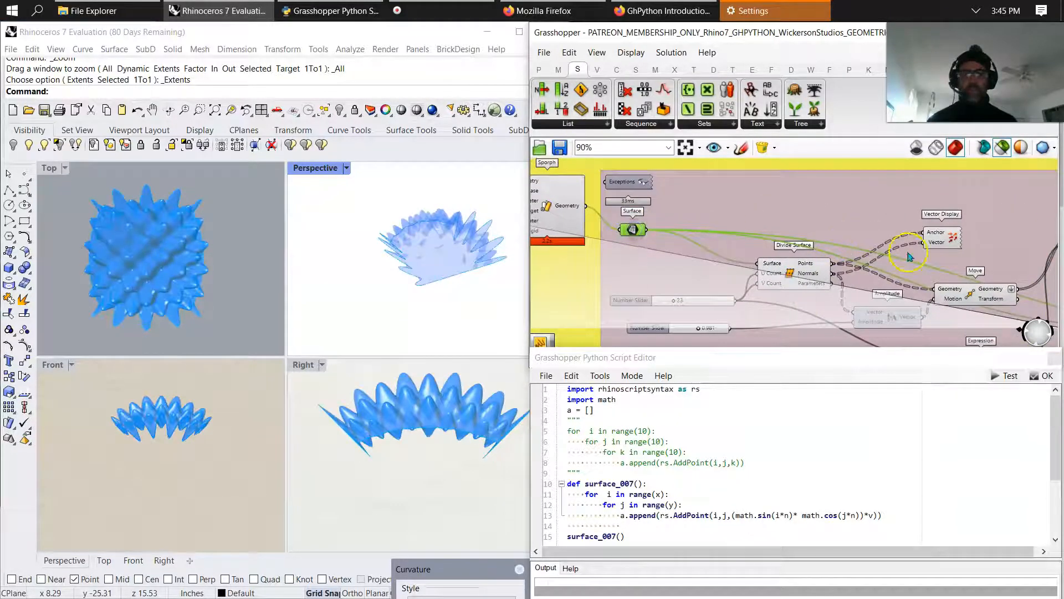
right_click_drag(941, 256, 701, 228)
left_click(896, 214)
right_click_drag(896, 271, 702, 237)
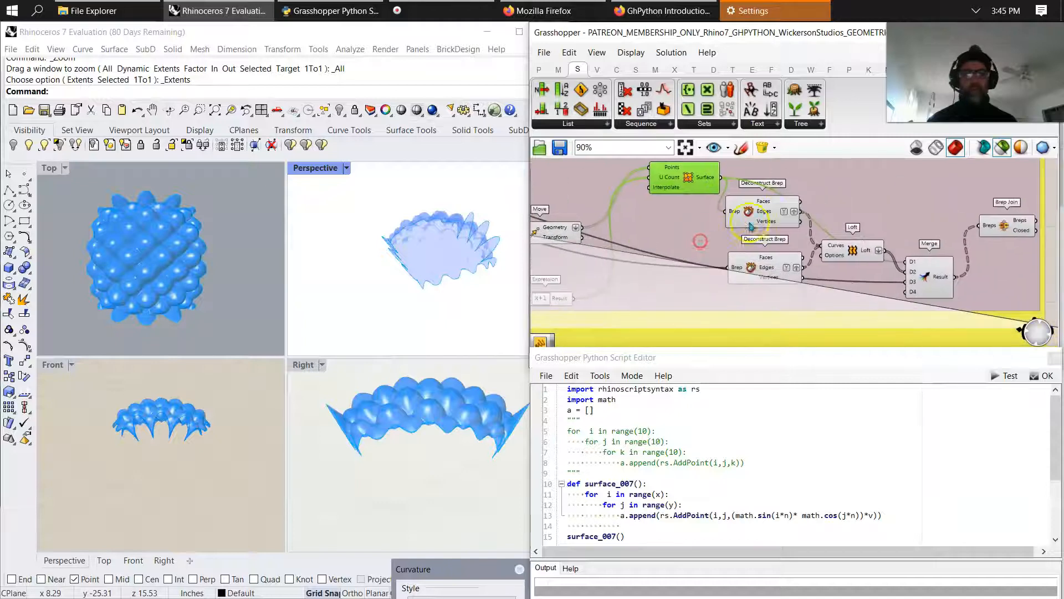
Step: Inspect the Deconstruct Brep component and the Loft that closes the edges between the two surfaces
left_click(761, 214)
left_click(848, 252)
left_click(420, 320)
right_click_drag(420, 320, 430, 293)
right_click_drag(879, 285, 829, 268)
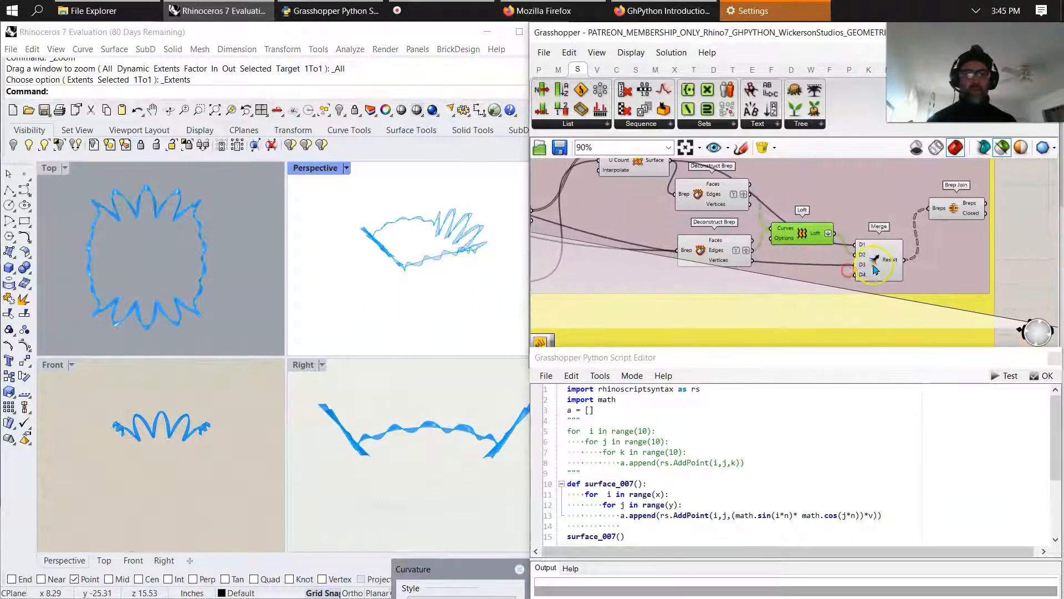
Step: Select Merge and Brep Join to compare the collected surfaces with the joined brep
left_click(879, 260)
left_click(960, 208)
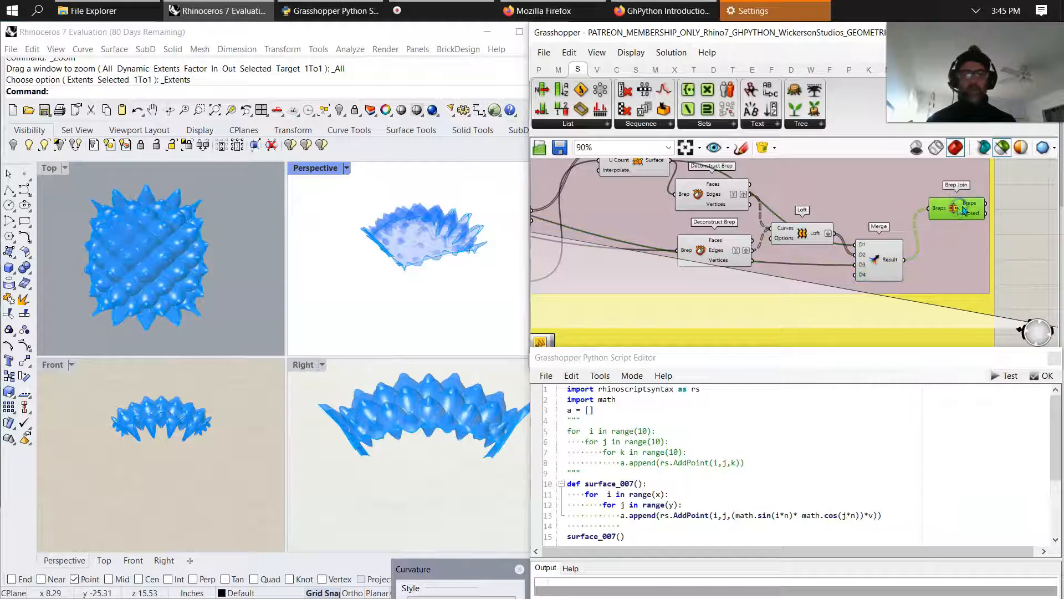
left_click(887, 261)
mouse_move(888, 261)
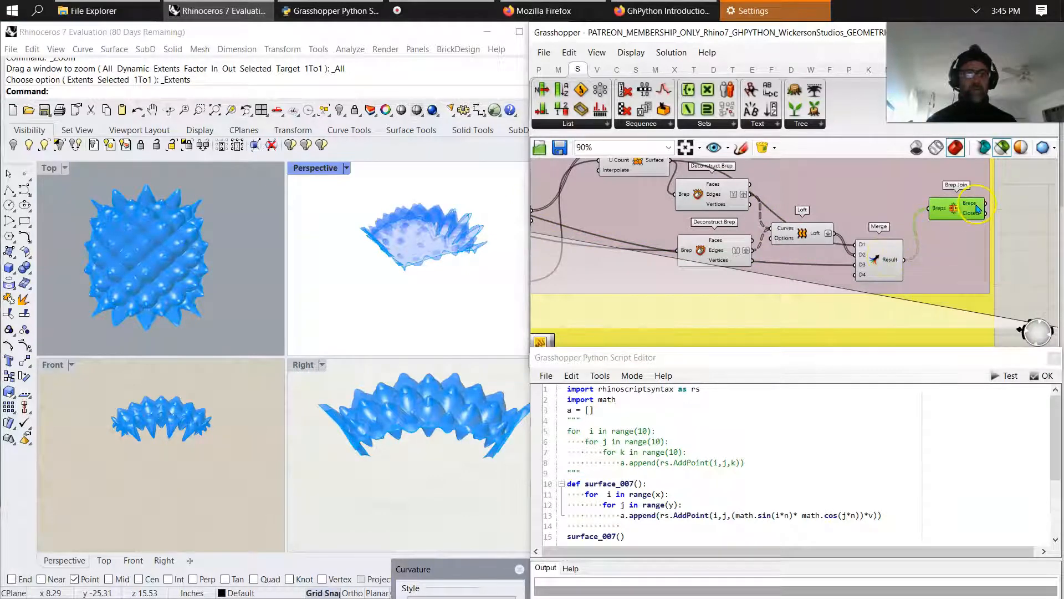
Step: Bake the Brep Join result into Rhino with grouping turned on
mouse_move(974, 206)
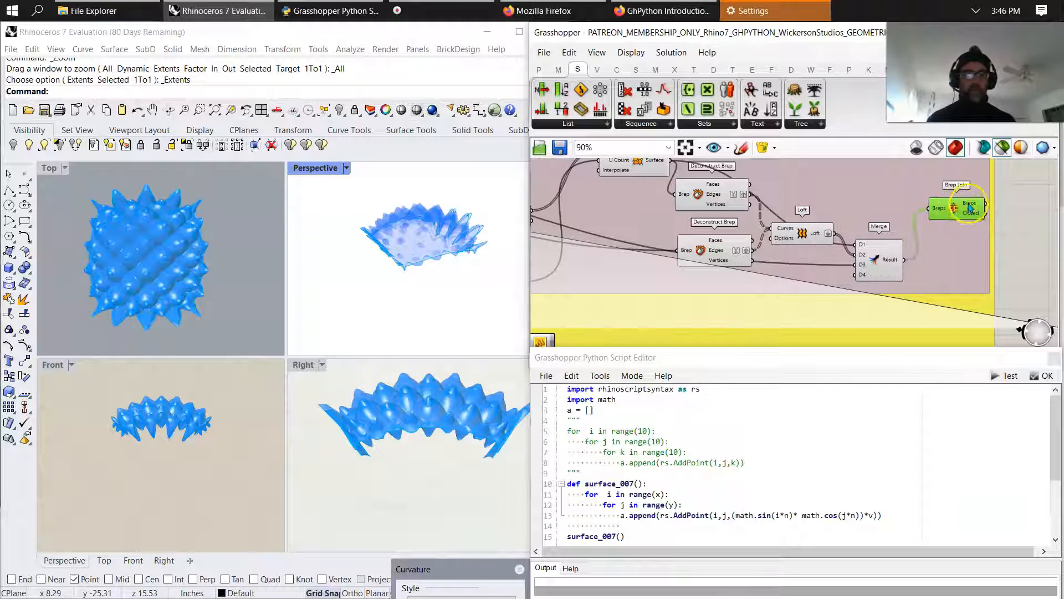
right_click(970, 209)
left_click(987, 219)
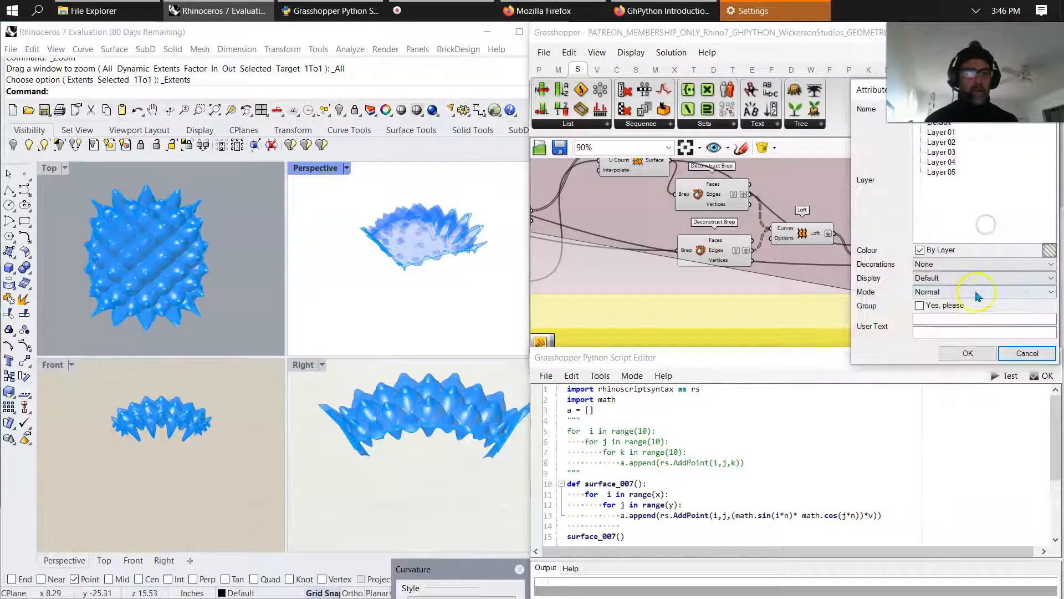
left_click(920, 305)
left_click(964, 353)
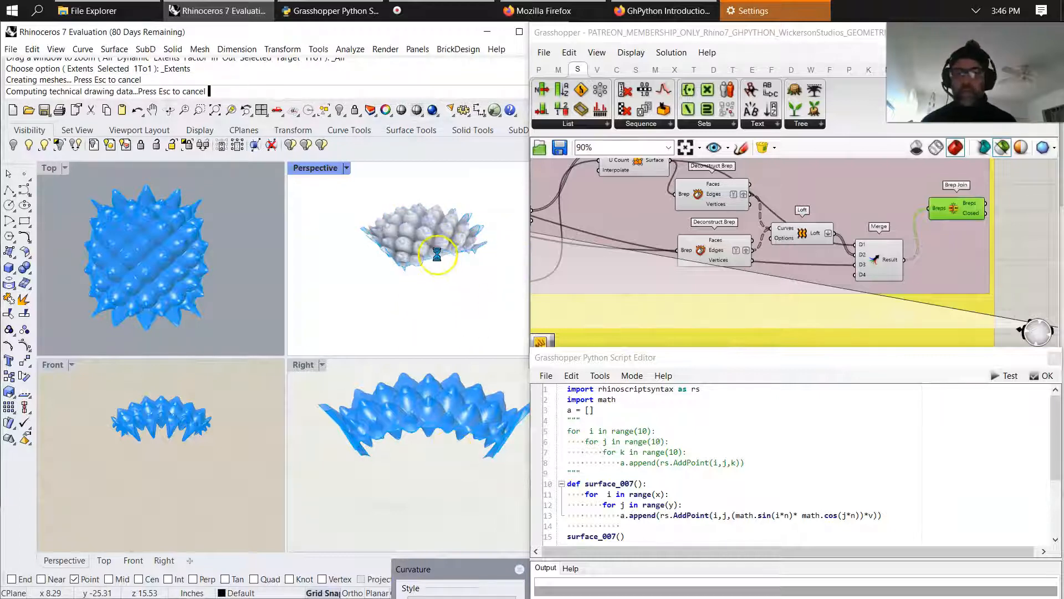
Step: Maximize the Perspective view and examine the baked form from above and below
right_click_drag(409, 256, 440, 257)
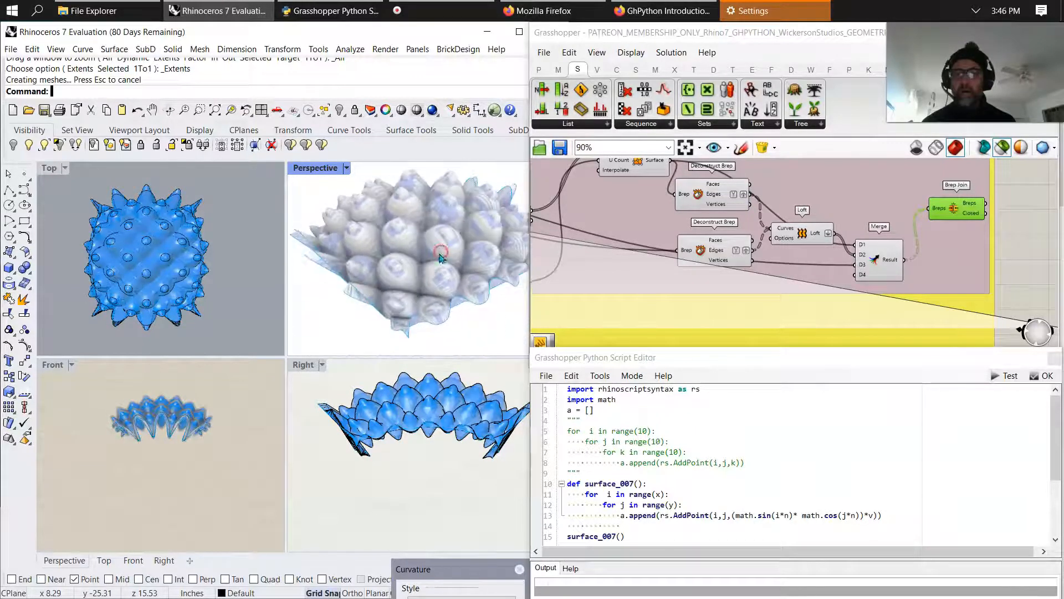
double_click(324, 170)
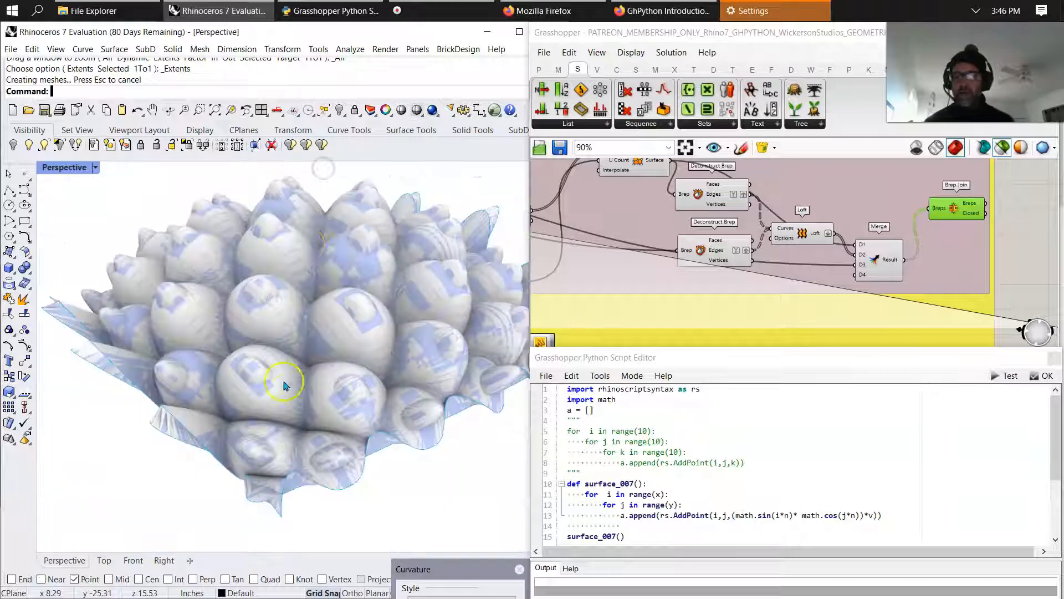
scroll(284, 385, "down", 5)
mouse_move(364, 422)
right_mouse_down()
mouse_move(354, 434)
mouse_move(330, 314)
mouse_move(404, 325)
mouse_move(385, 433)
mouse_move(358, 441)
mouse_move(333, 366)
mouse_move(335, 328)
mouse_move(344, 381)
mouse_move(325, 451)
mouse_move(326, 415)
mouse_move(344, 427)
right_mouse_up()
Step: Switch to Firefox to view the GhPython Introduction course page, and return to Rhino and the Grasshopper Python Script Editor
left_click(360, 14)
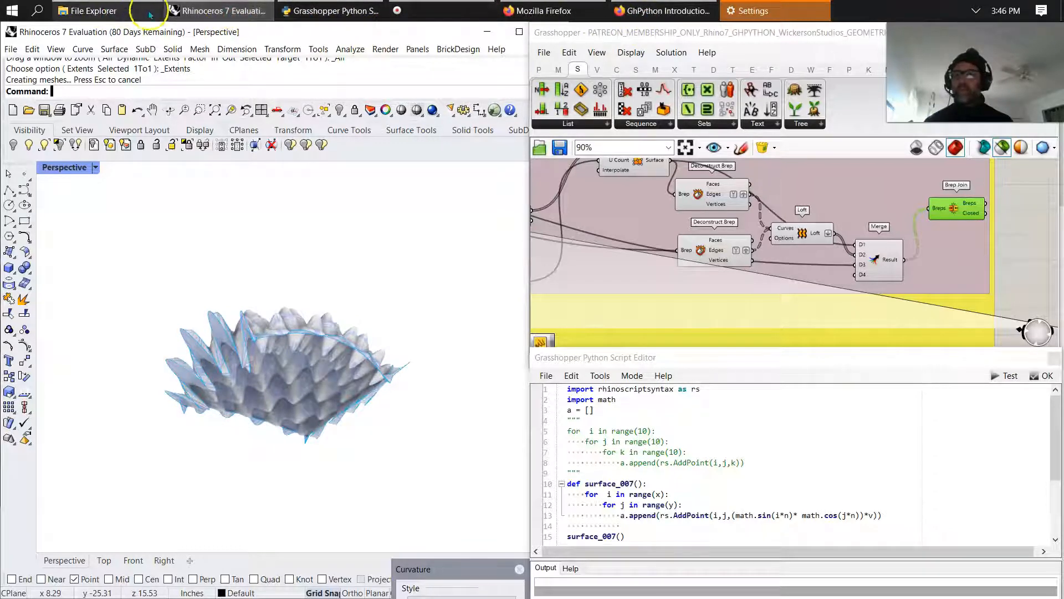
mouse_move(281, 25)
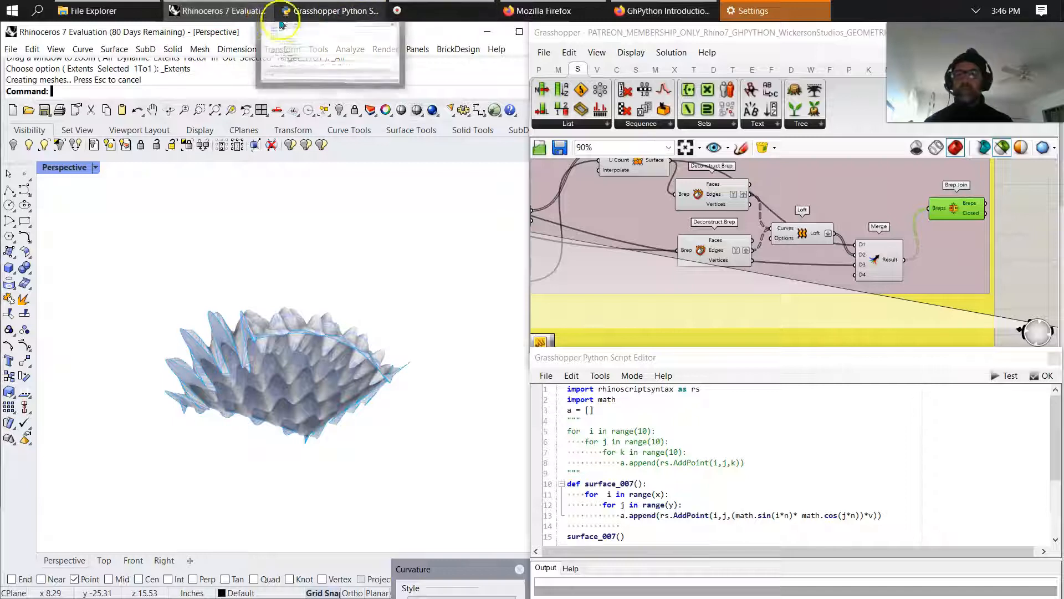
mouse_move(638, 11)
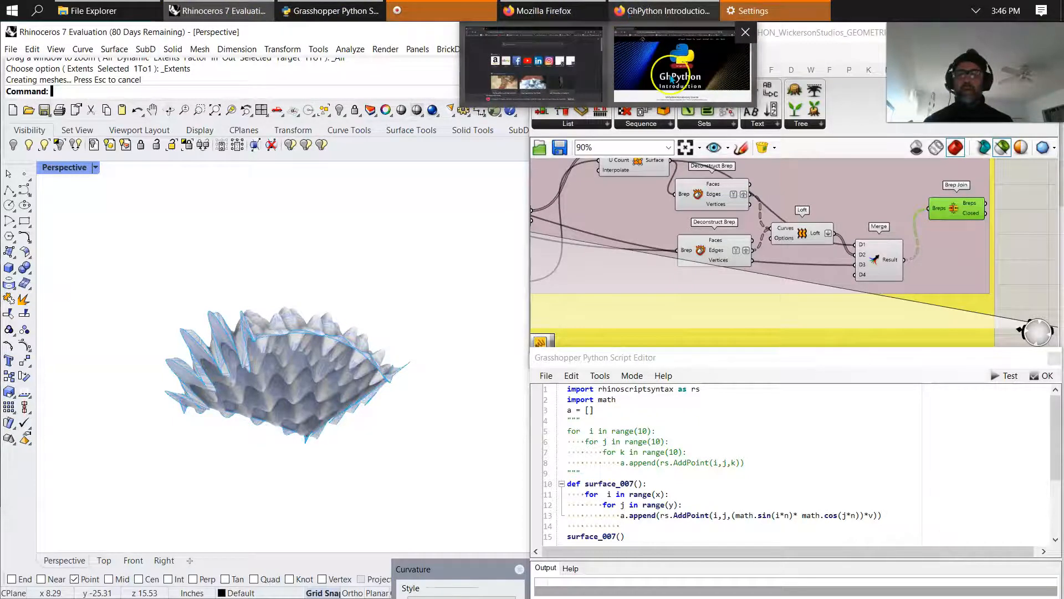
left_click(638, 11)
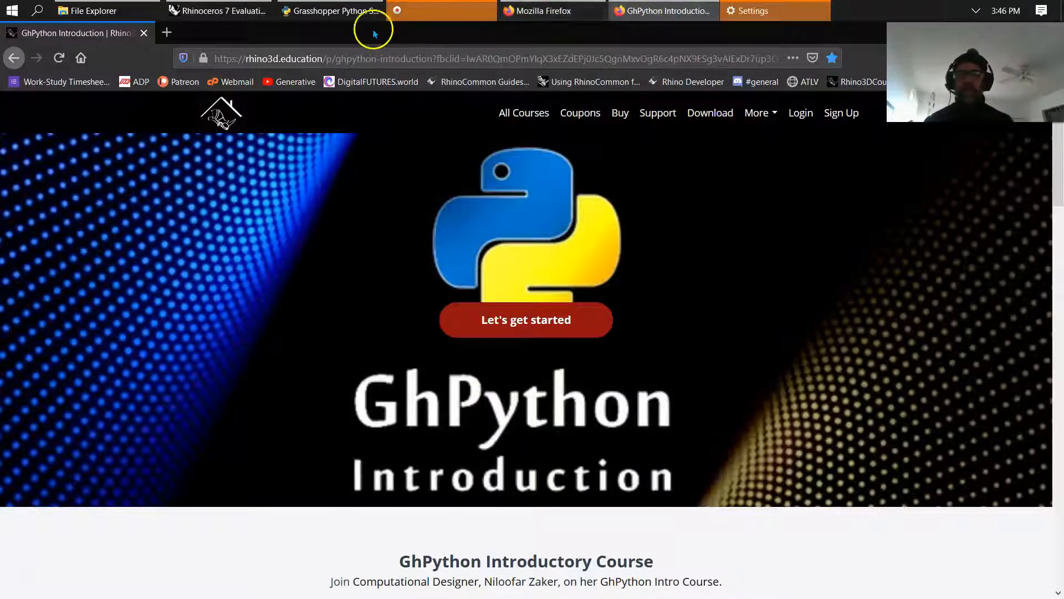
left_click(327, 11)
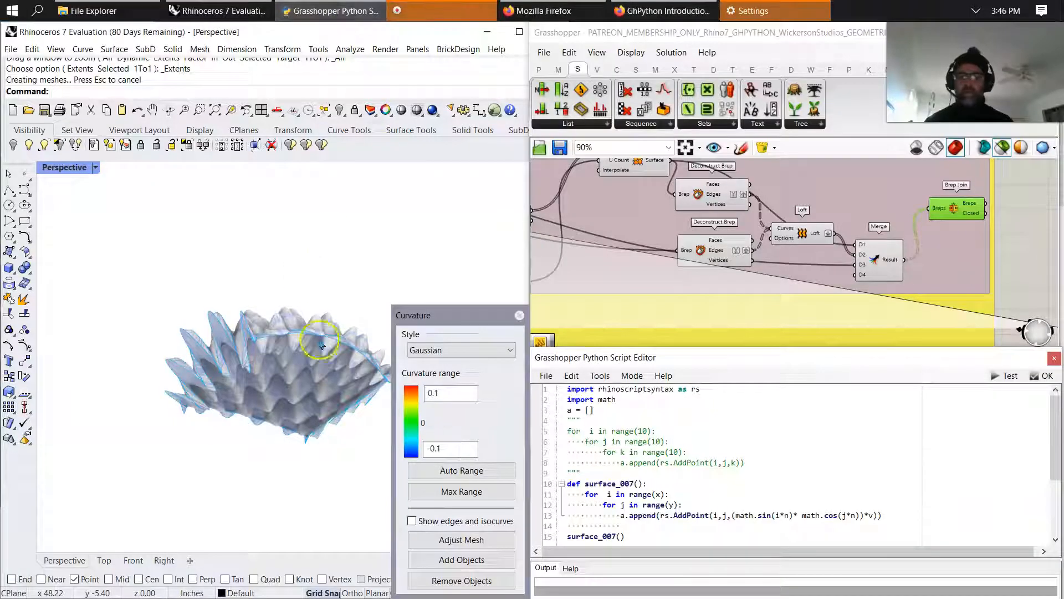
Step: Examine the baked form's bumps up close and from afar, and move the Curvature dialog down out of the model view
right_click_drag(303, 442, 332, 232)
scroll(306, 316, "up", 5)
right_click_drag(309, 317, 270, 224)
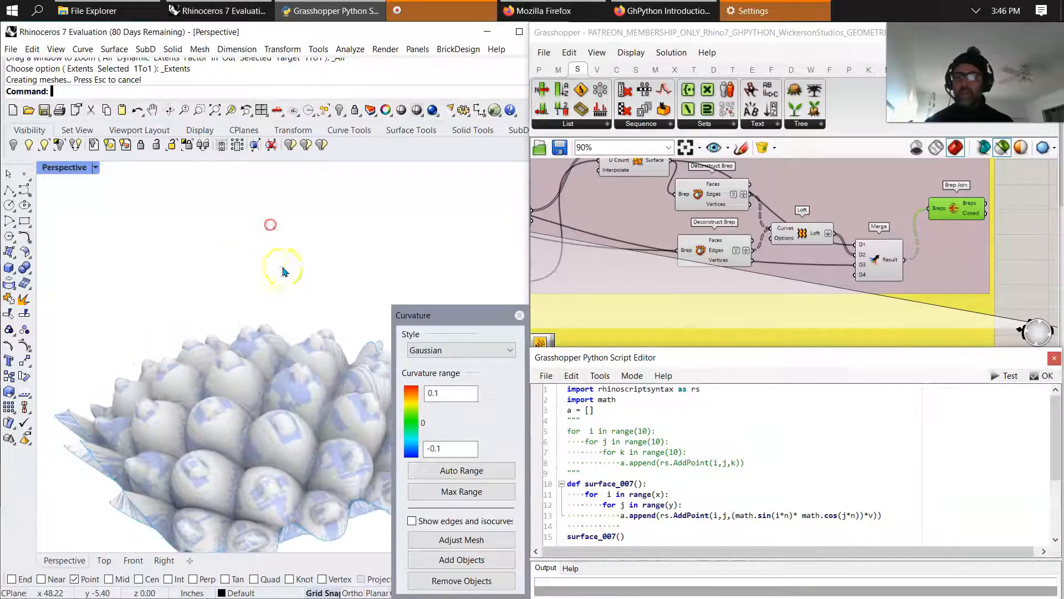
scroll(293, 294, "down", 3)
left_click_drag(480, 313, 478, 557)
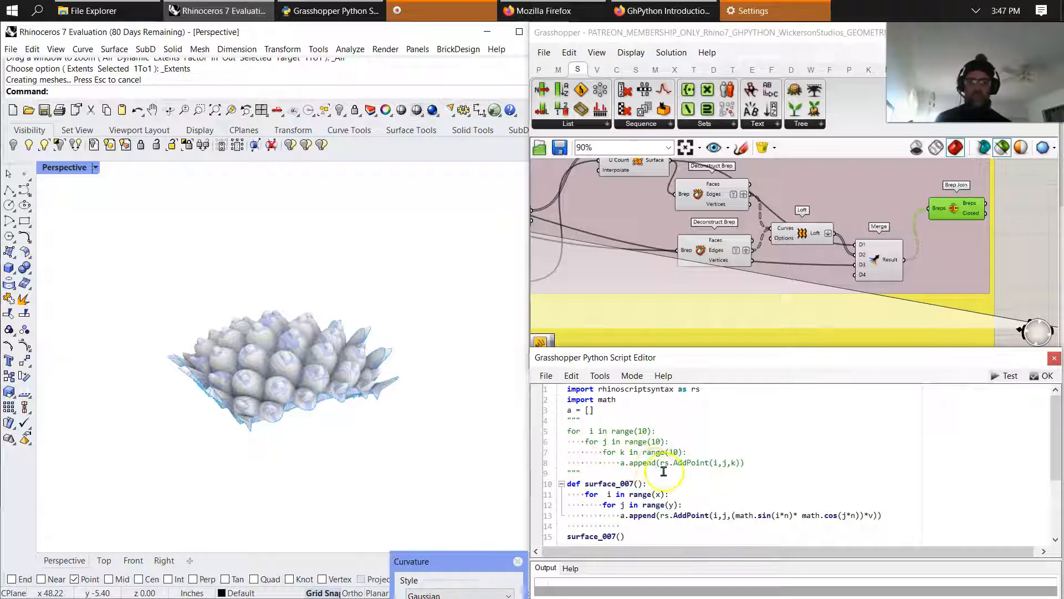
Step: Hide the preview of the components in the wavy-surface definition and turn off the selected-only preview mode in Grasshopper
scroll(690, 278, "down", 10)
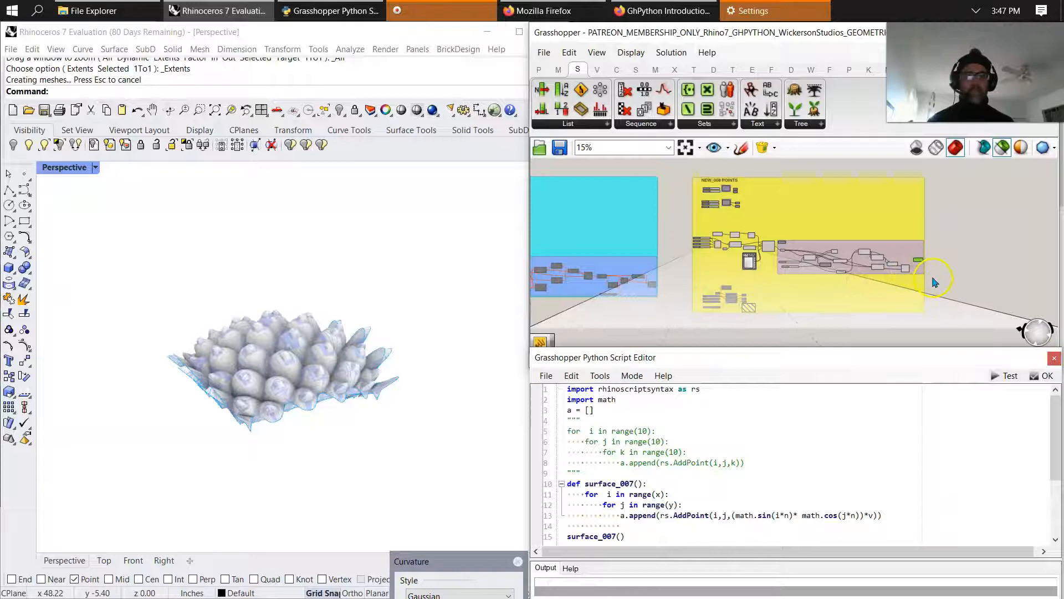
left_click_drag(681, 224, 913, 280)
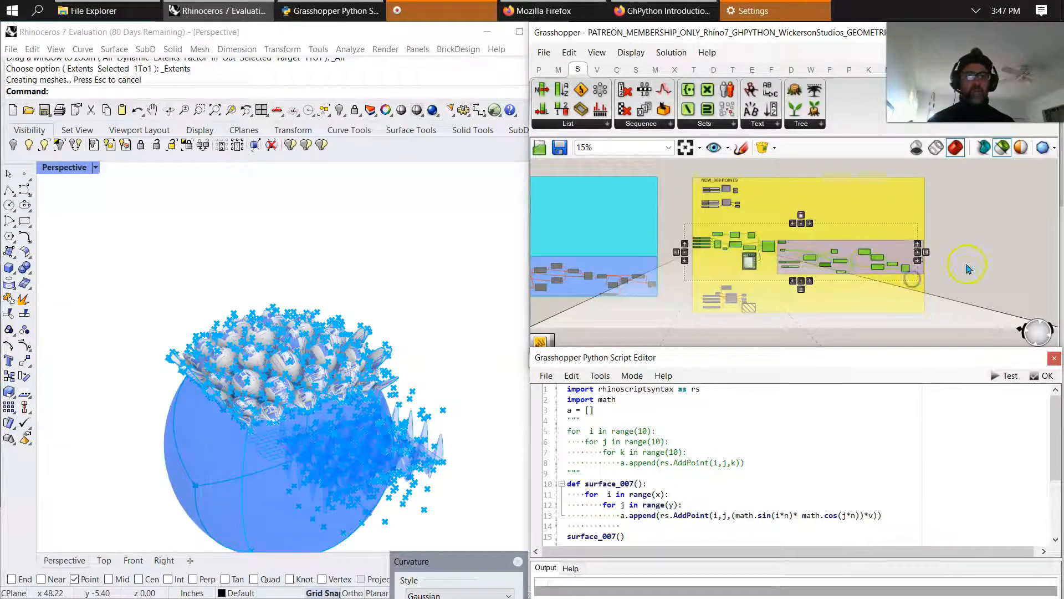
right_click(967, 263)
left_click(996, 285)
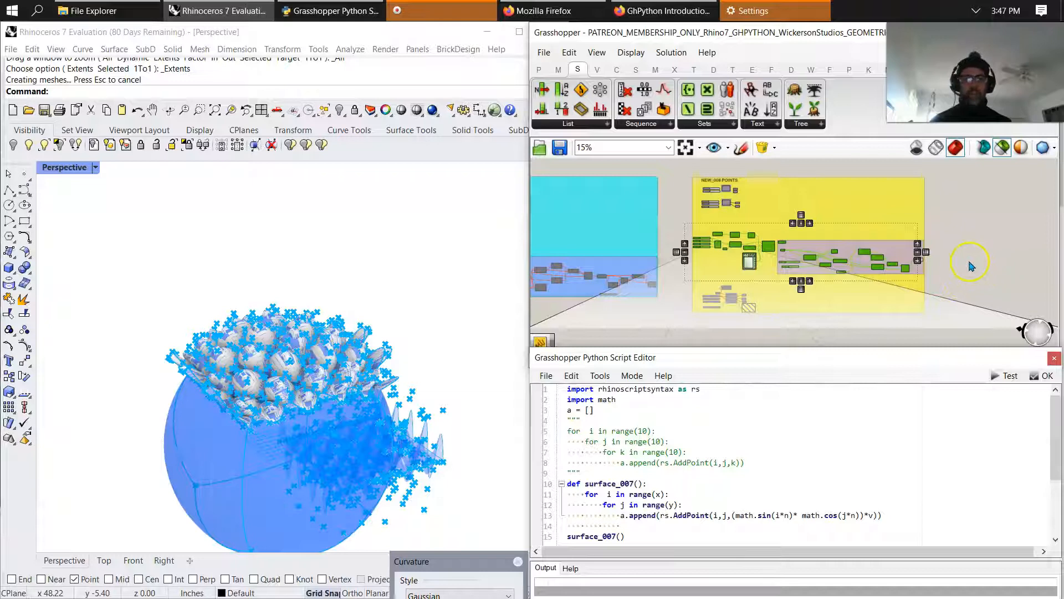
left_click(999, 145)
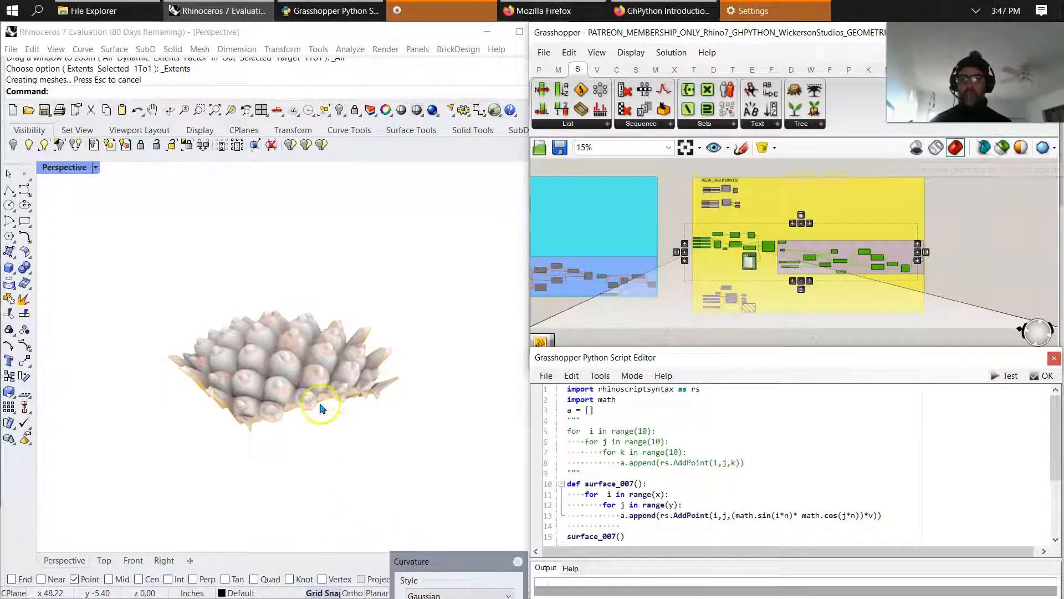
Step: Hide the Brep Join component's preview and restore the four-viewport layout in Rhino
scroll(332, 392, "up", 6)
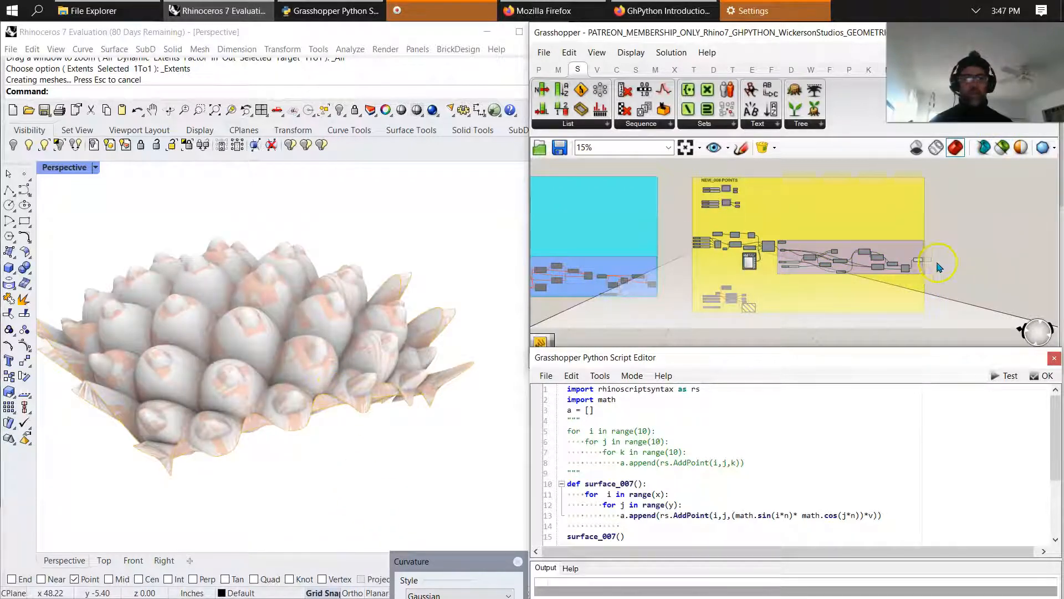
left_click(917, 264)
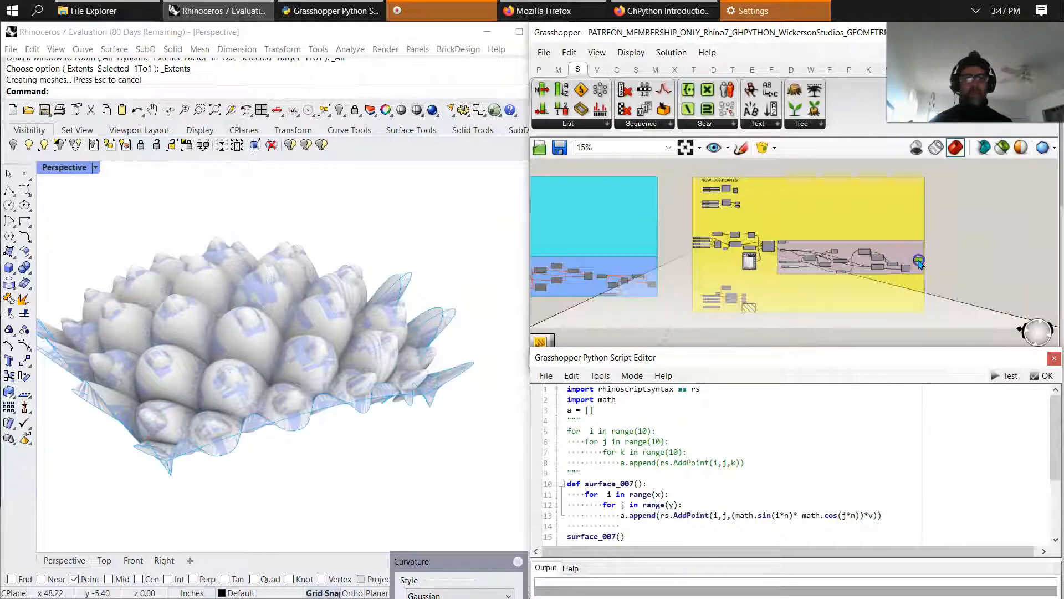
left_click(1005, 154)
mouse_move(434, 383)
right_mouse_down()
mouse_move(364, 387)
mouse_move(302, 314)
right_mouse_up()
double_click(61, 168)
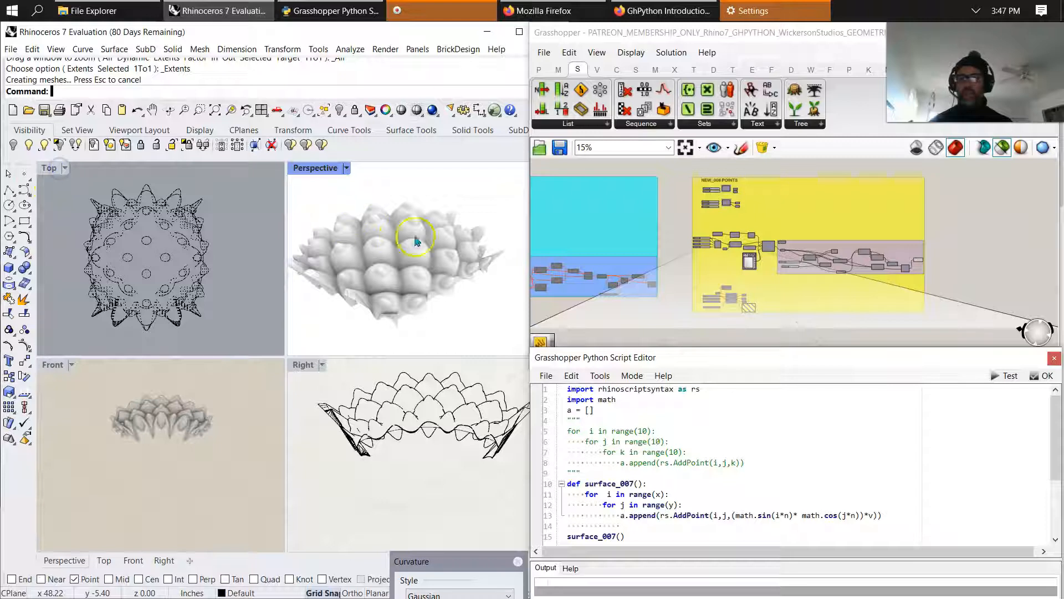
Step: Run a Zebra surface analysis on the baked form and move the Zebra Options dialog down out of the model view
left_click(346, 168)
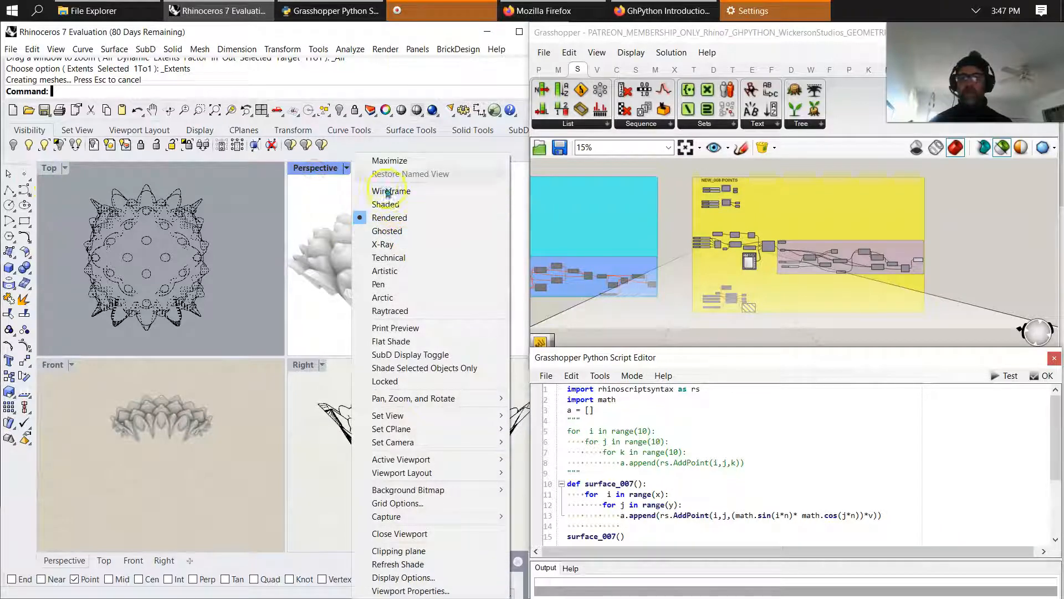
left_click(350, 49)
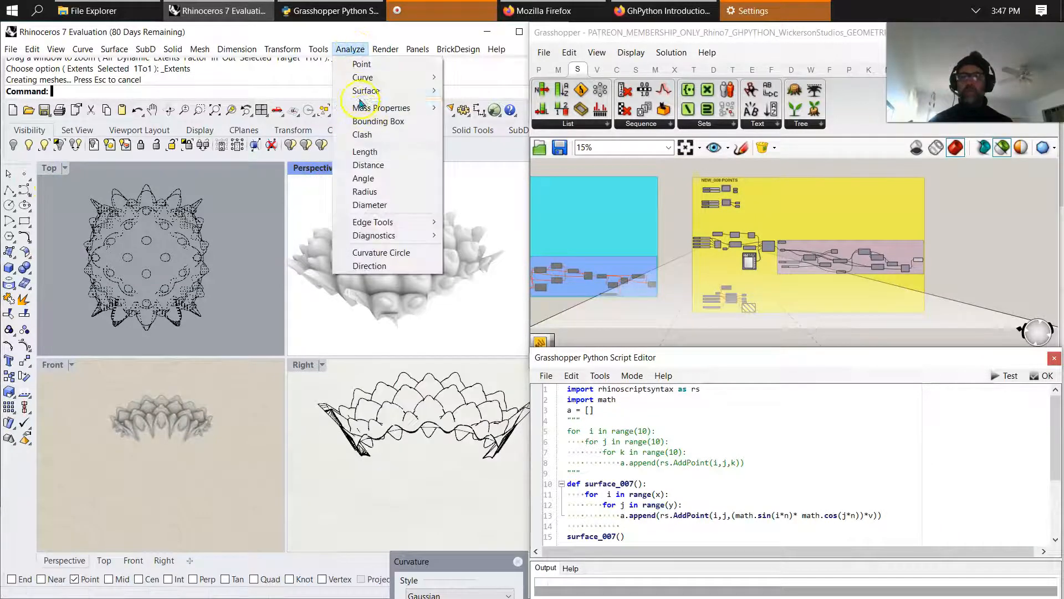
mouse_move(363, 91)
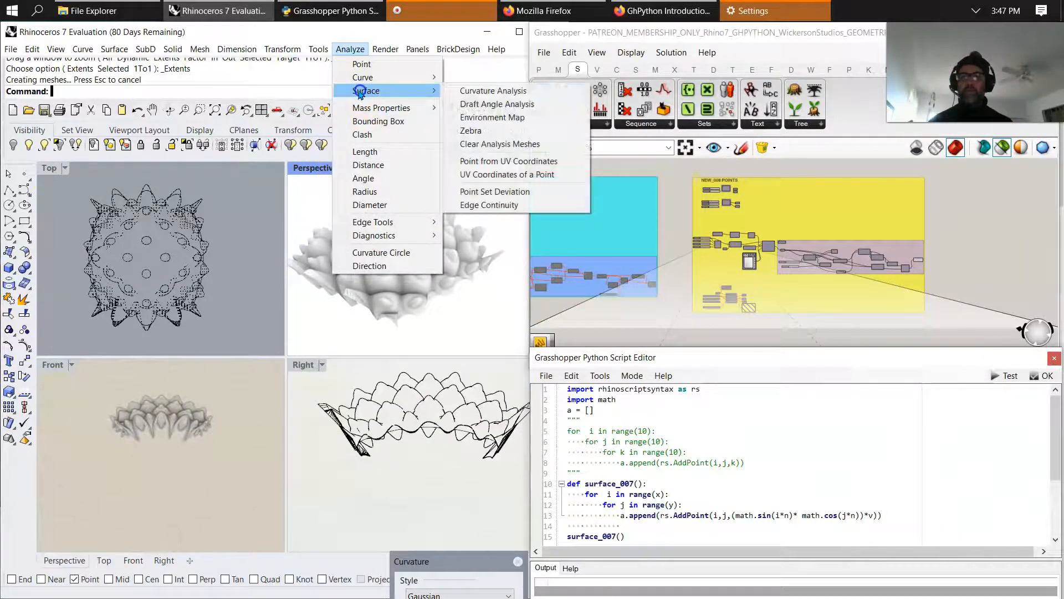
left_click(472, 131)
left_click(408, 293)
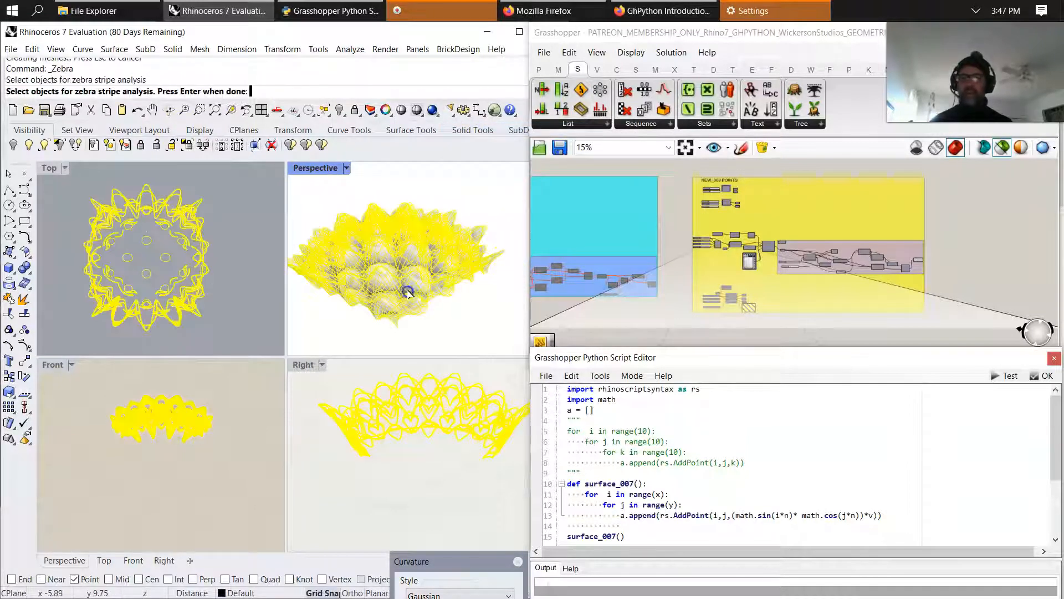
key("Return")
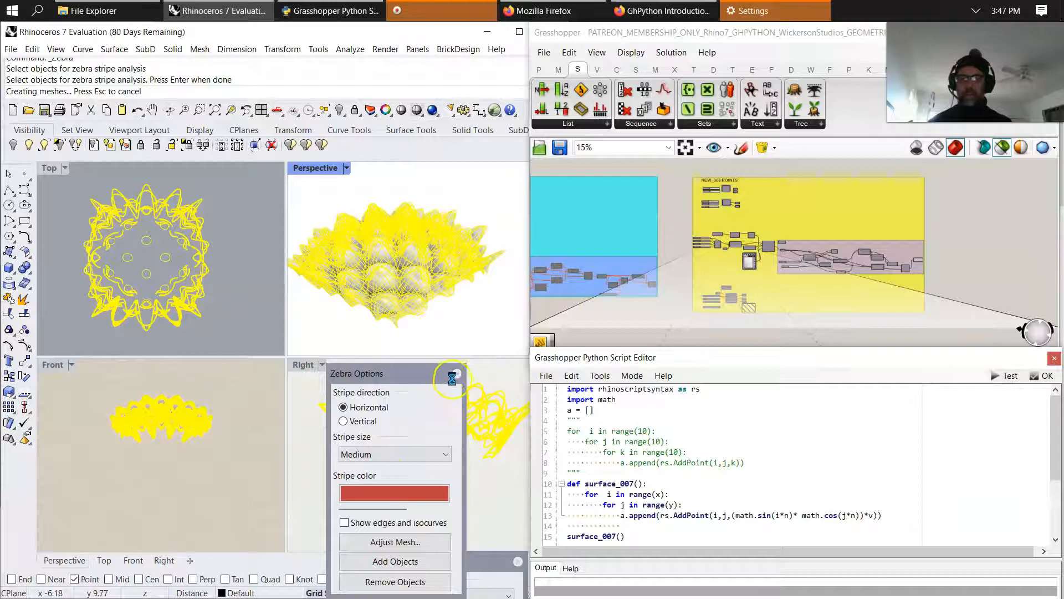
left_click_drag(423, 373, 490, 577)
Step: Maximize the Perspective view and examine the zebra stripes across the baked form's bumps
right_click_drag(397, 280, 389, 270)
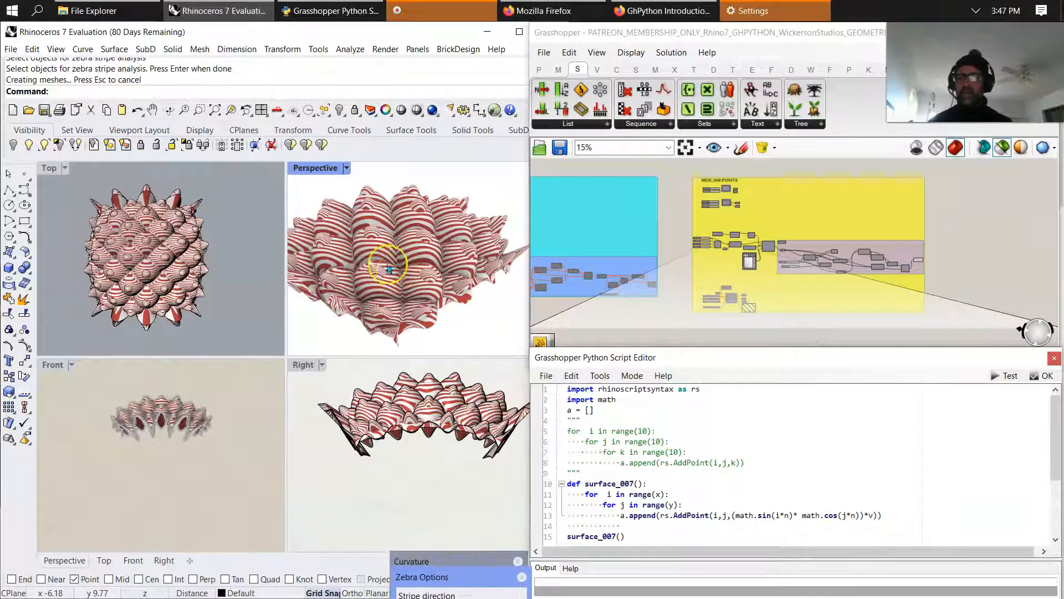
double_click(308, 168)
right_click_drag(305, 172, 306, 447)
right_click_drag(175, 284, 237, 476)
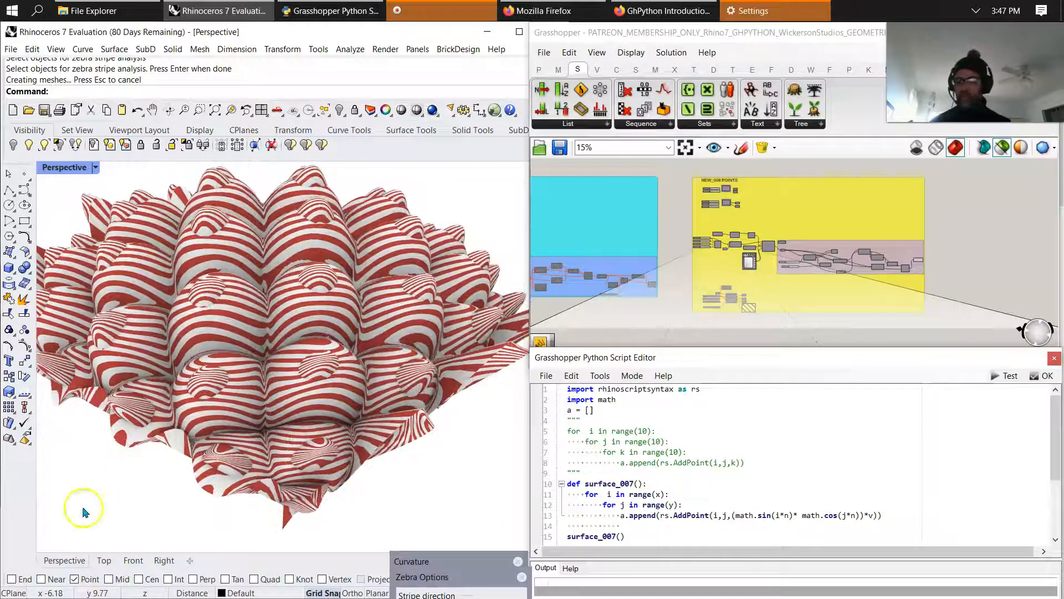
Step: Inspect the attractor_008 component group on the Grasshopper canvas below the wavy-surface definition
scroll(719, 265, "up", 5)
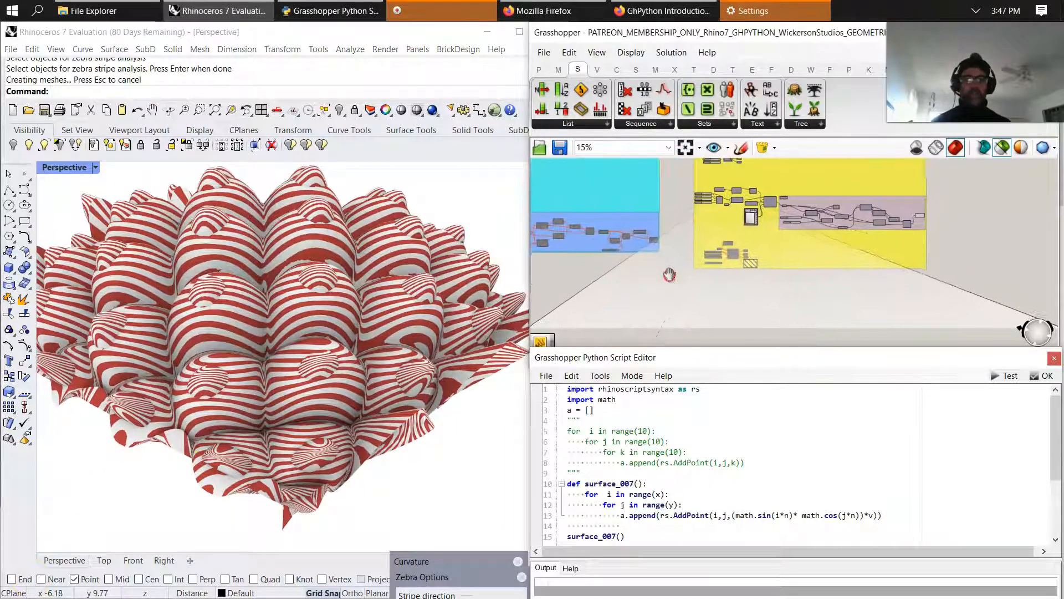
scroll(746, 260, "up", 4)
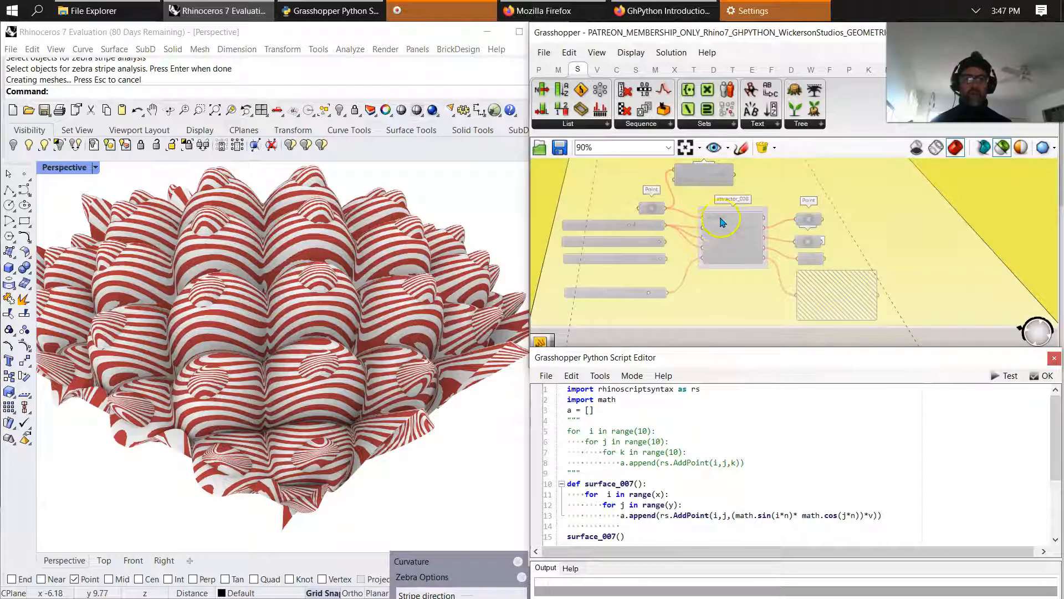
right_click_drag(744, 294, 739, 286)
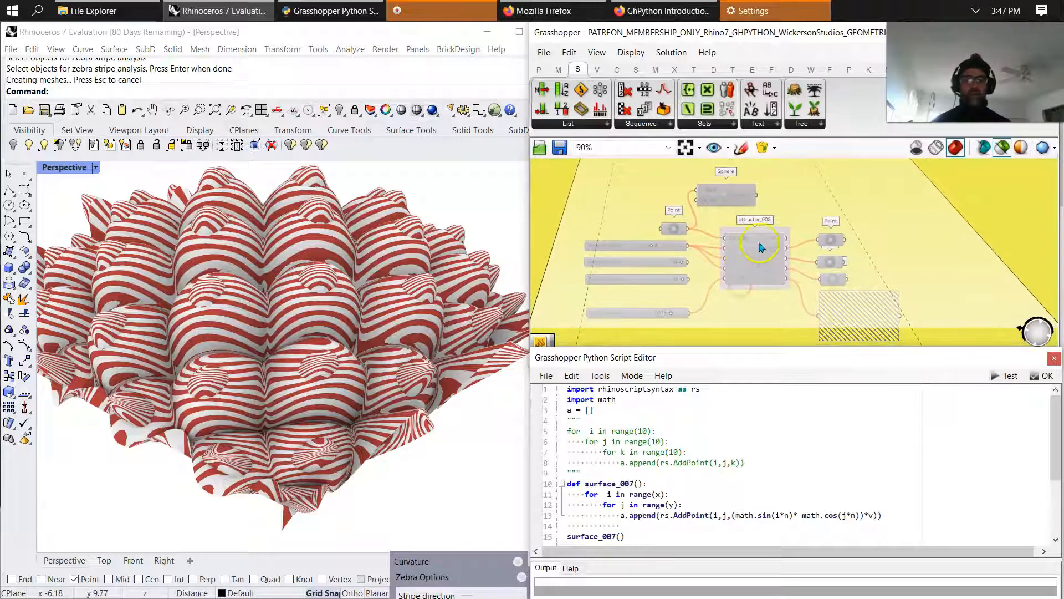
scroll(742, 298, "down", 6)
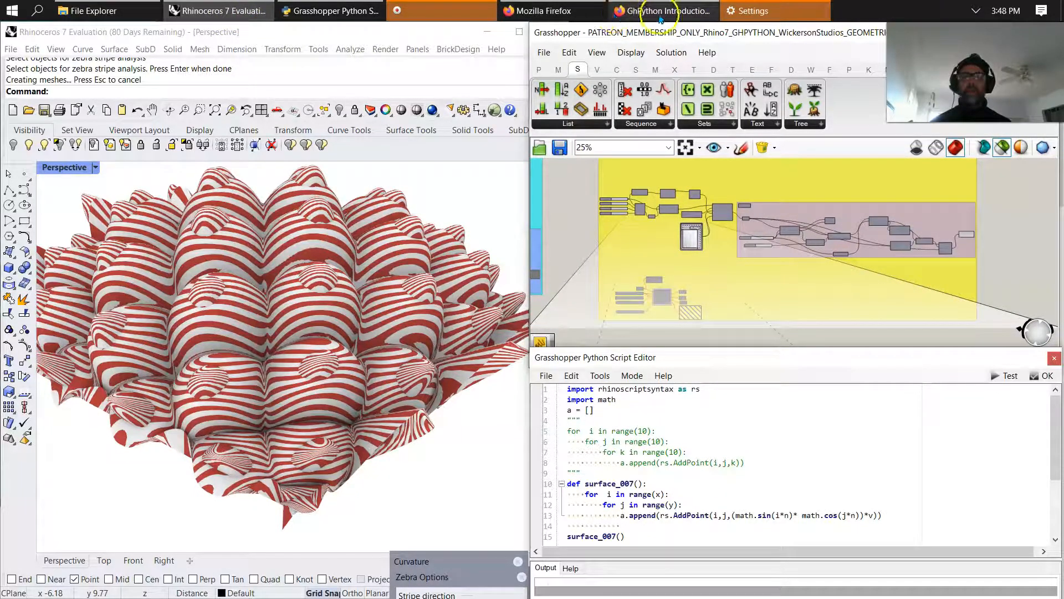
Step: Switch to Firefox and look over the GhPython Introduction course page and its pricing section
left_click(556, 22)
left_click(632, 9)
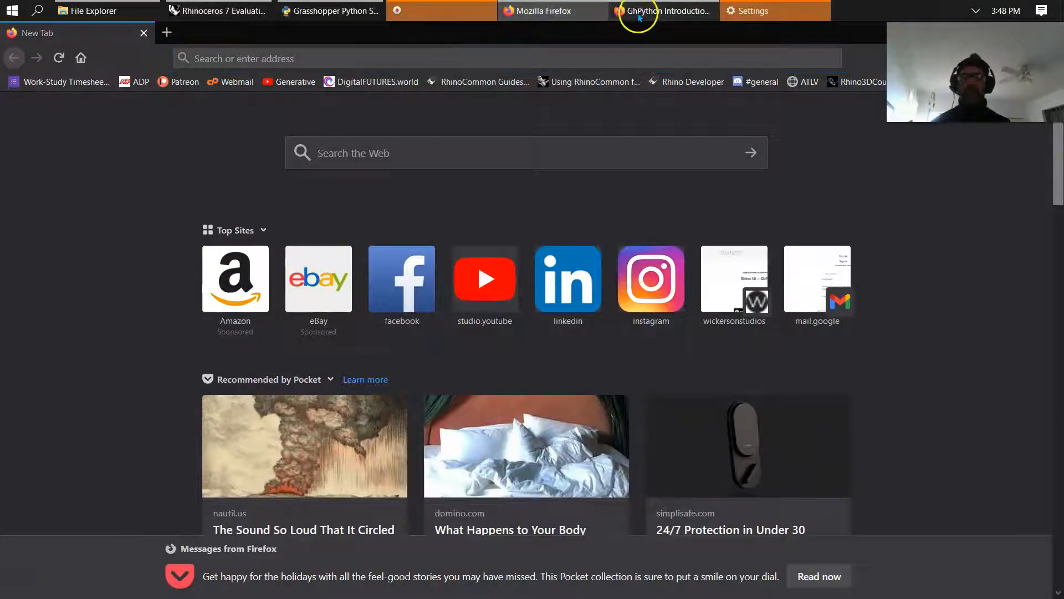
scroll(468, 450, "down", 3)
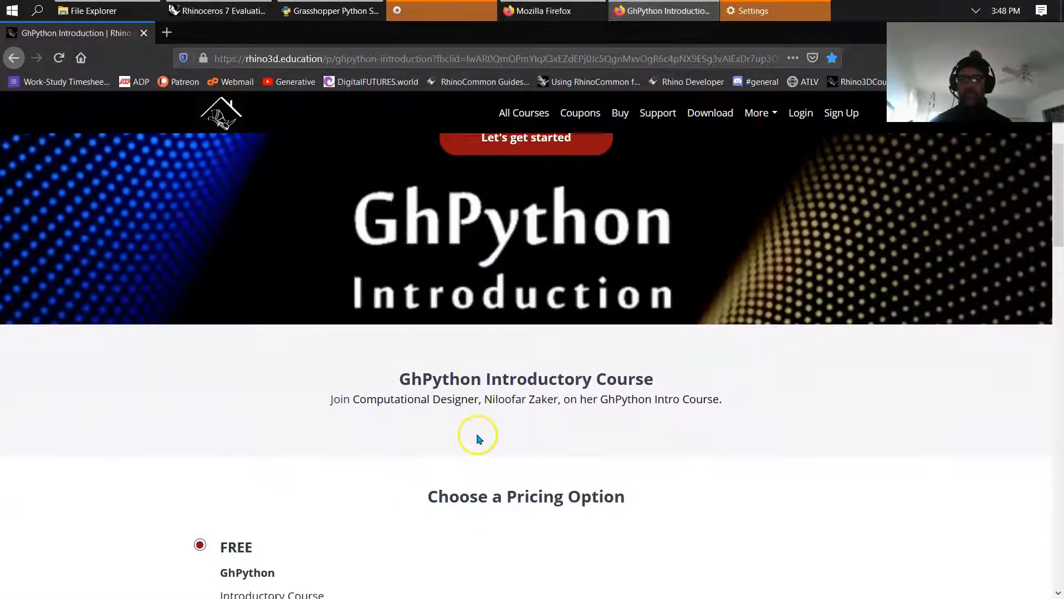
scroll(477, 438, "up", 3)
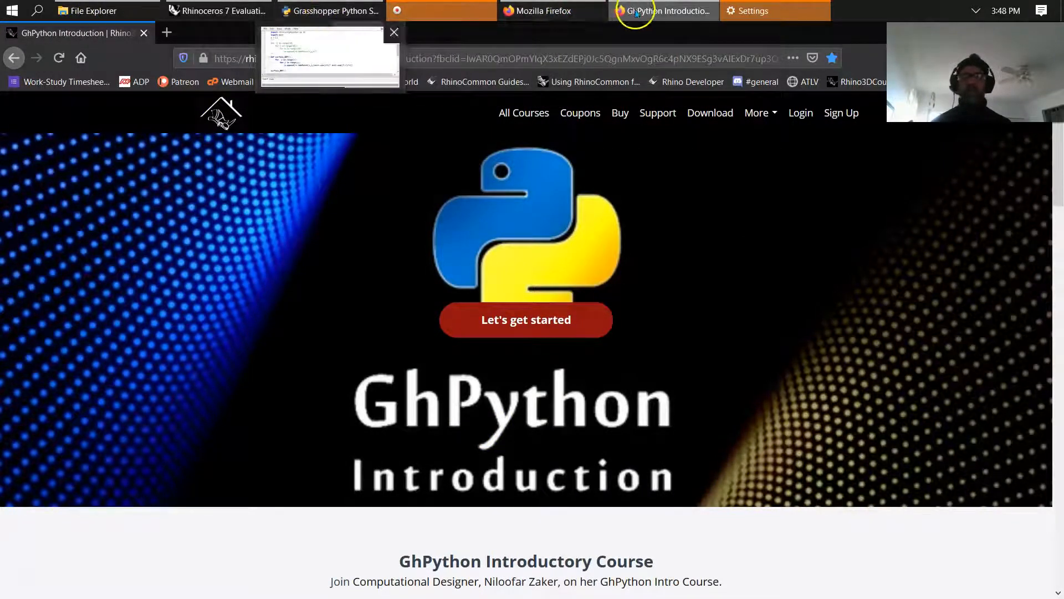
mouse_move(662, 12)
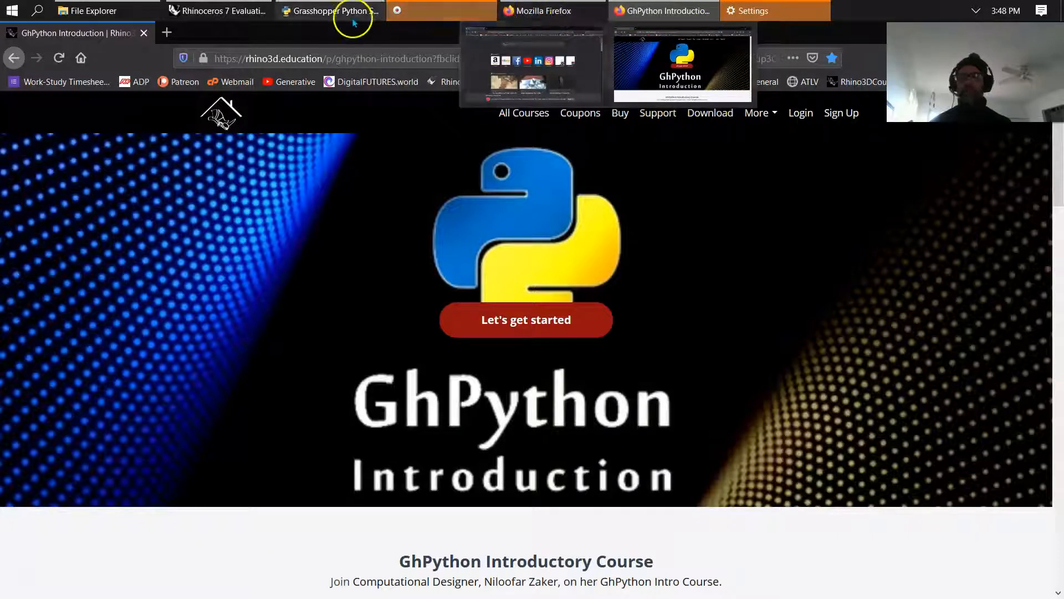
mouse_move(190, 15)
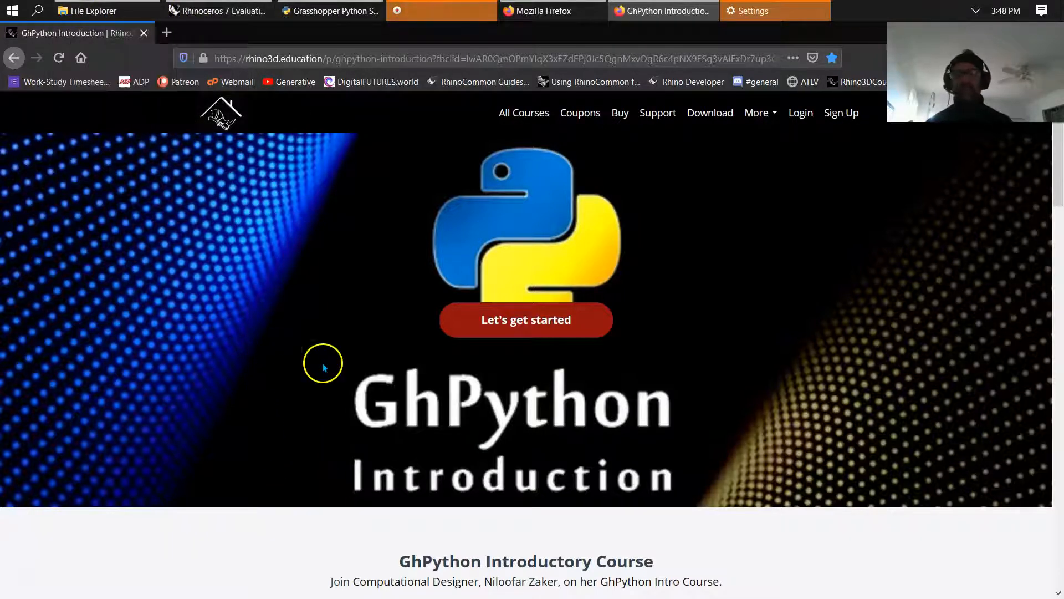
Step: Return to Rhino and close the Zebra Options and Curvature dialogs to end the surface analysis
left_click(176, 12)
left_click_drag(481, 323, 485, 575)
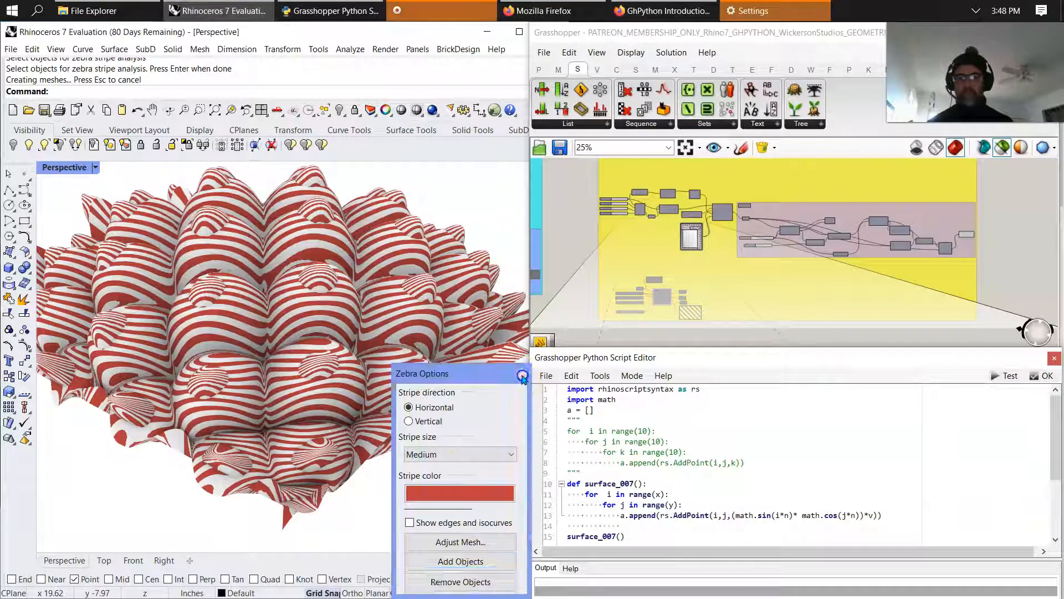
left_click(522, 375)
left_click(520, 579)
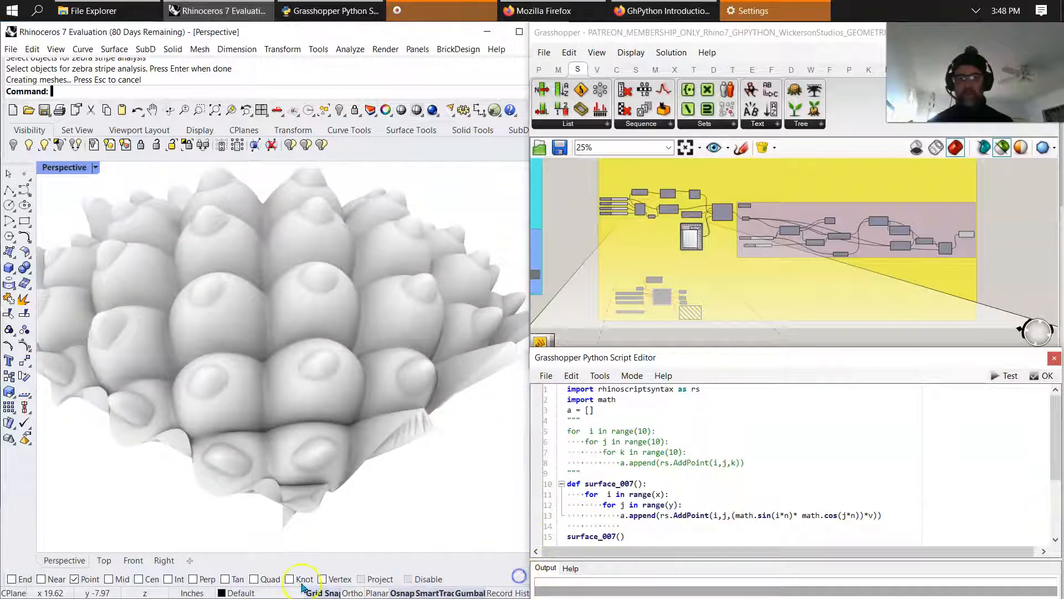